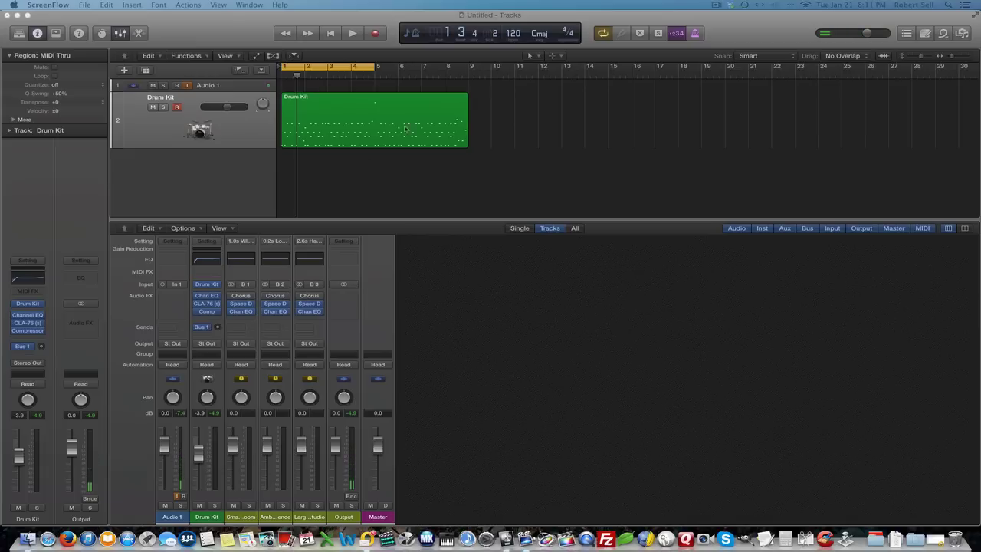
Step: Bring Logic Pro X to the front and play the drum loop once, then stop it
left_click(334, 177)
key("space")
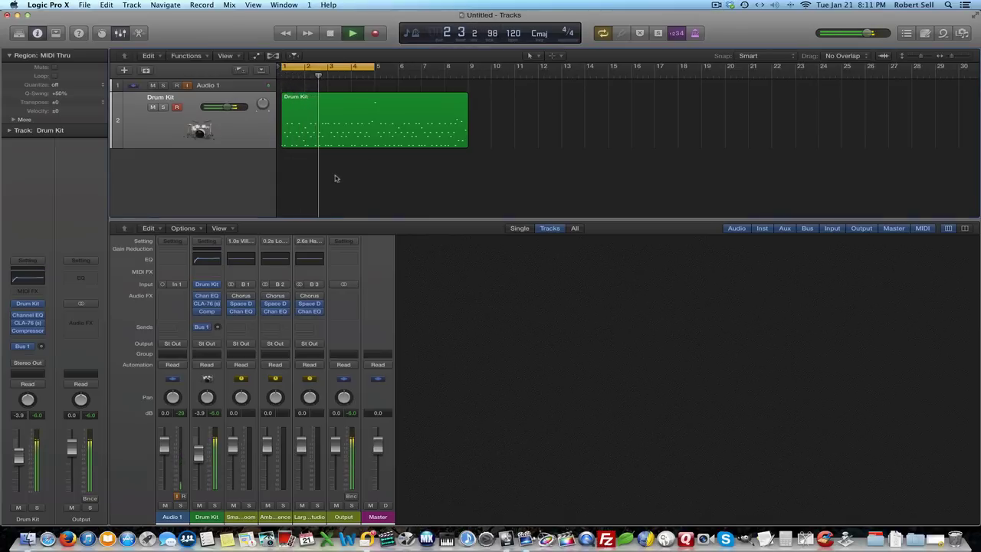
key("space")
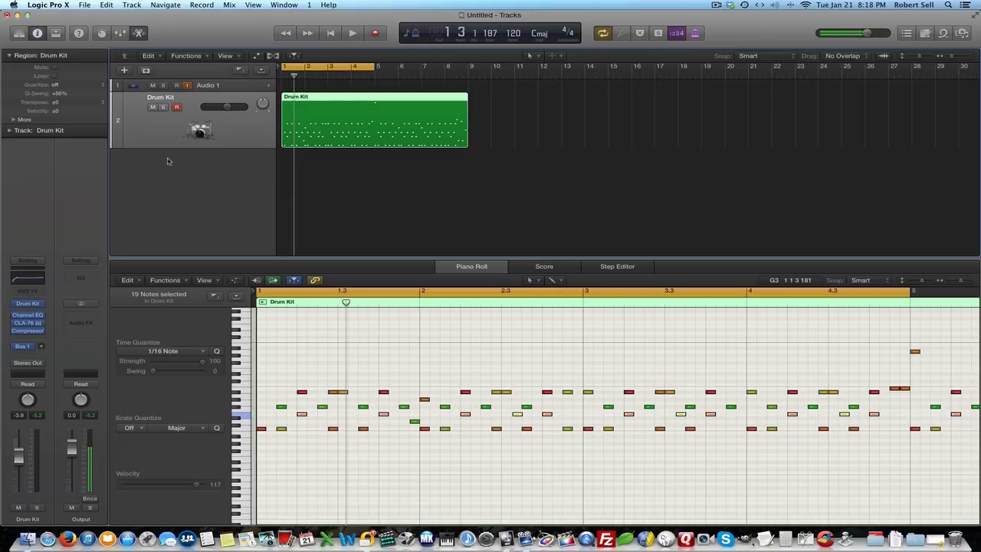
Step: Add two new Software Instrument tracks
left_click(124, 70)
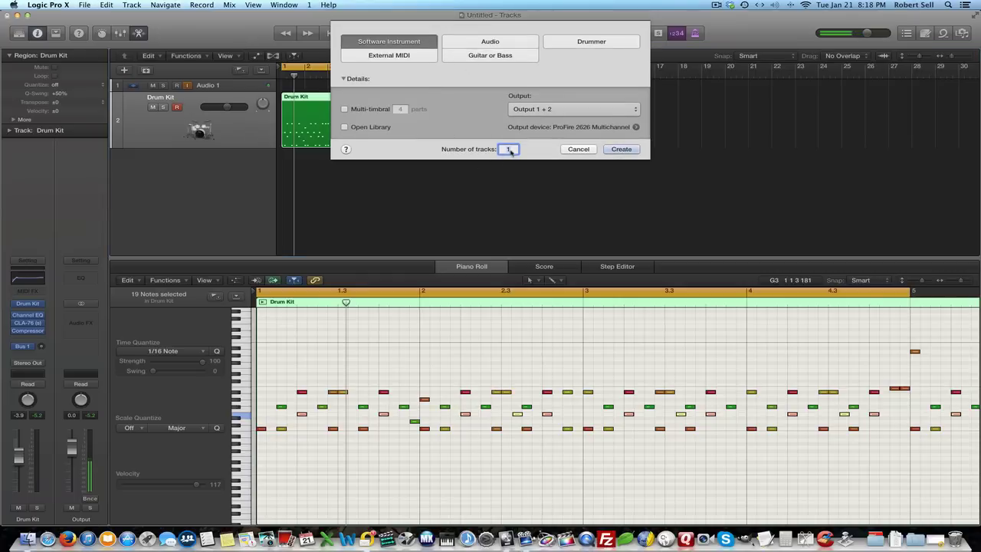
type("2")
left_click(630, 150)
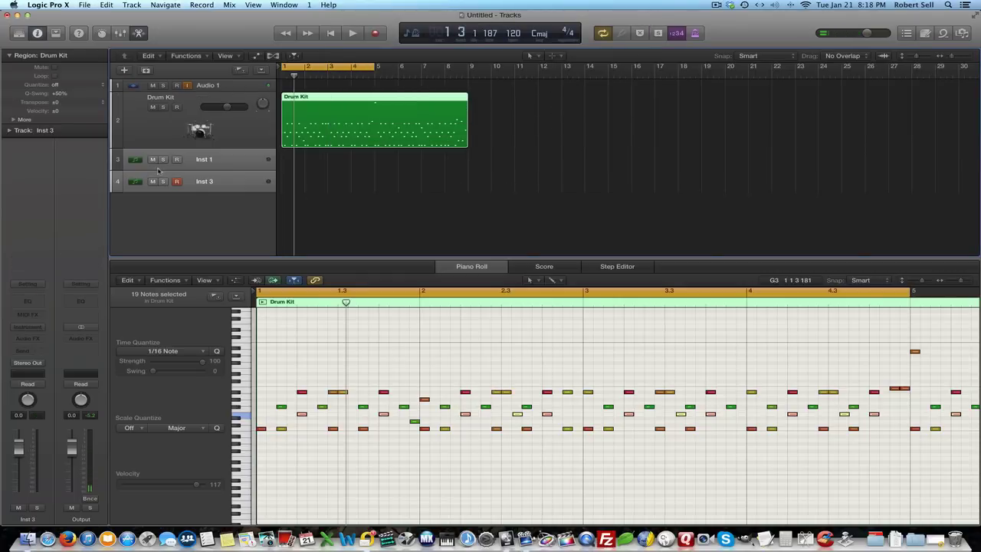
Step: Make Inst 1 taller and Option-drag a copy of the Drum Kit region onto it
left_click_drag(159, 170, 159, 193)
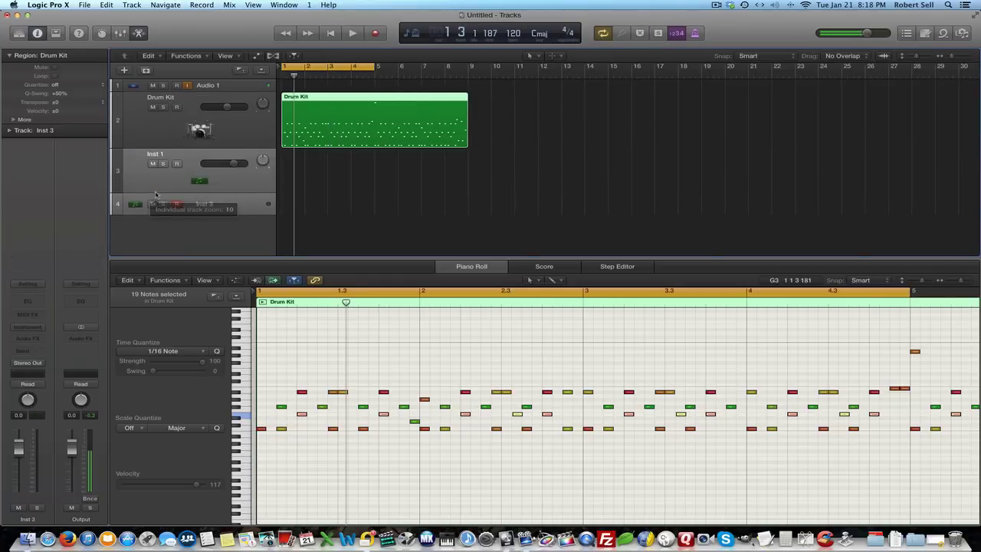
left_click(335, 135)
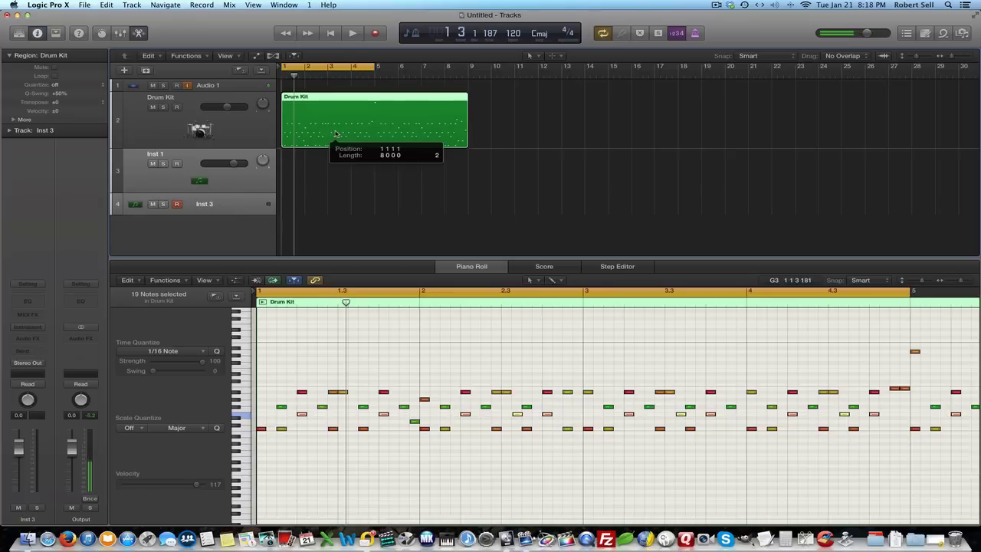
left_click_drag(334, 134, 337, 183)
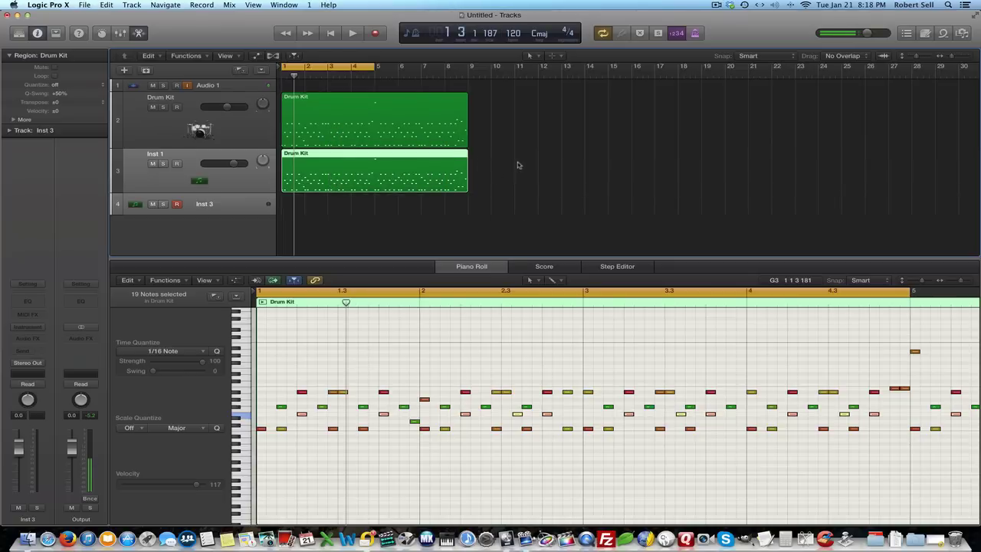
left_click_drag(168, 193, 167, 209)
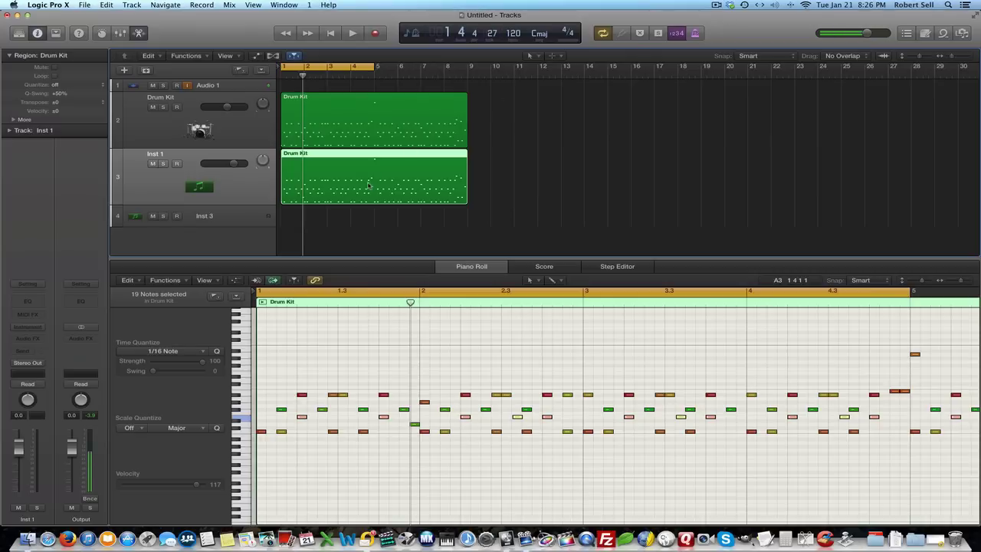
Step: Solo the Drum Kit track and audition a single drum note in the Piano Roll
left_click(163, 107)
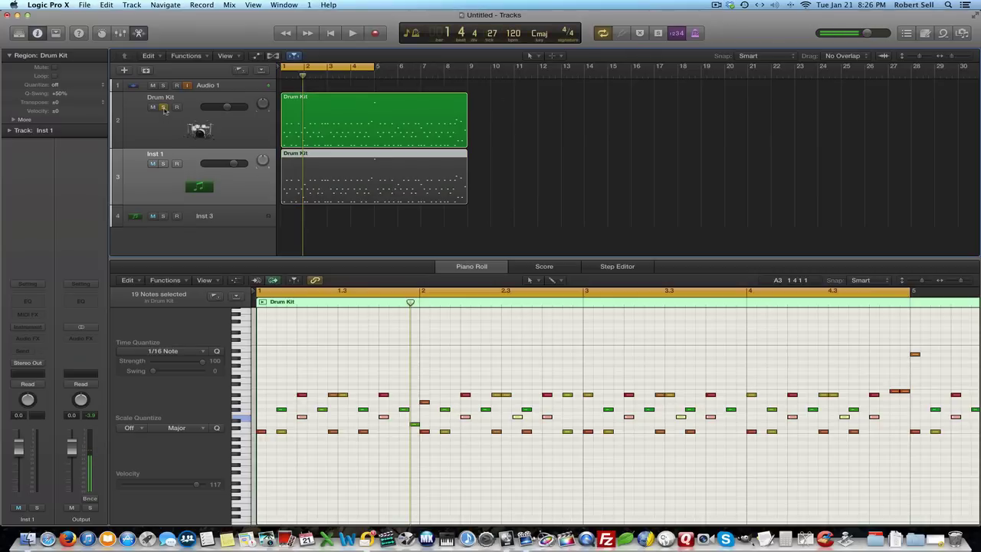
left_click(441, 121)
left_click(441, 121)
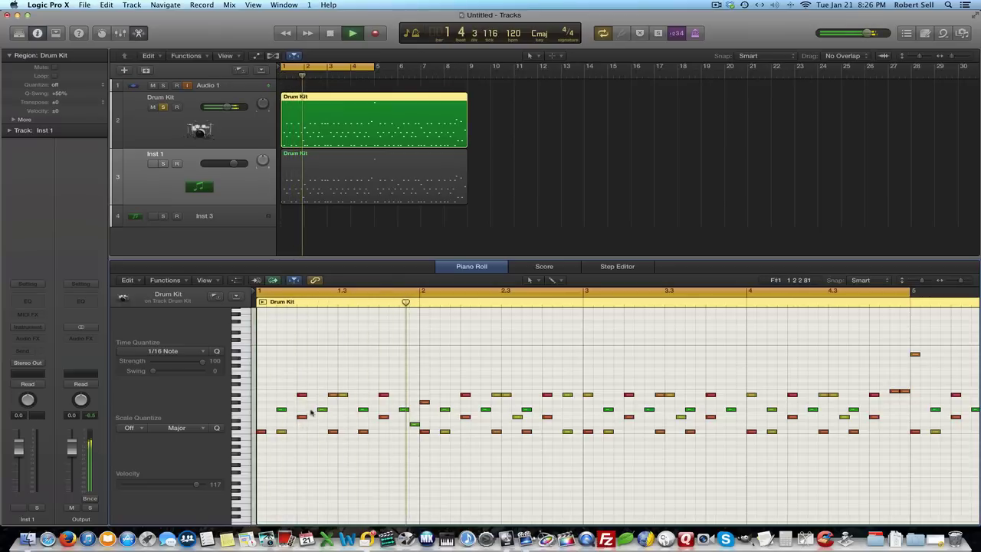
left_click(302, 417)
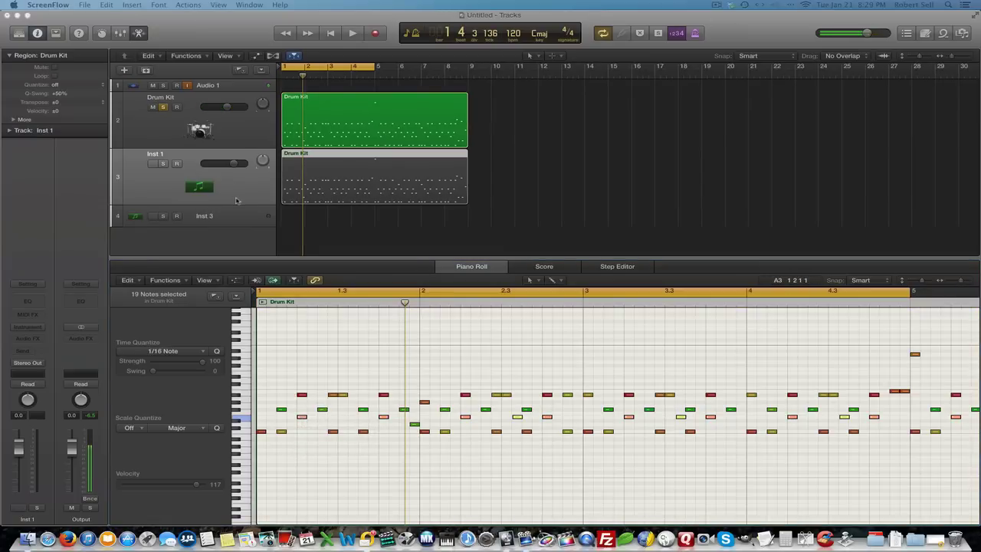
Step: Solo Inst 1, reselect its copied region, and select all notes on the kick pitch
left_click(163, 164)
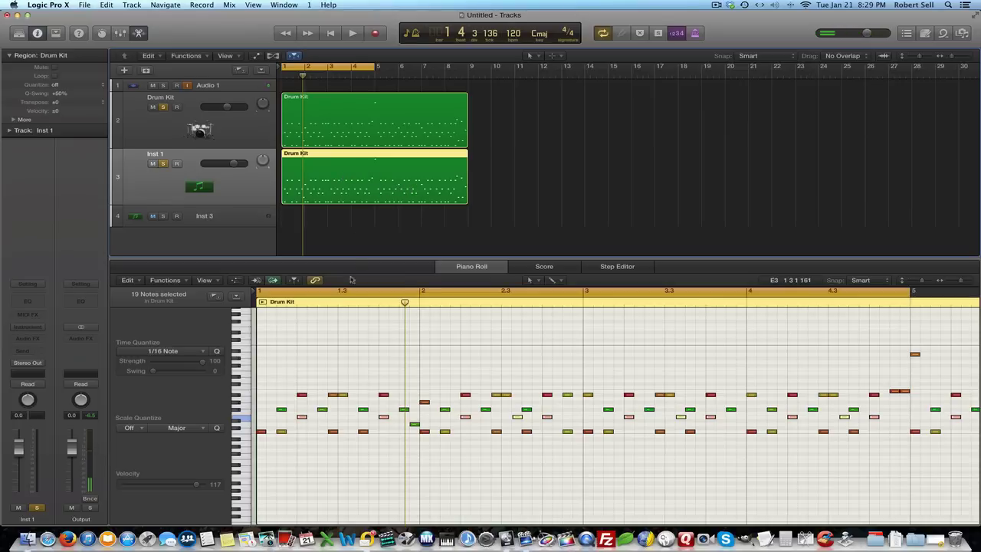
left_click(513, 187)
key("super+z")
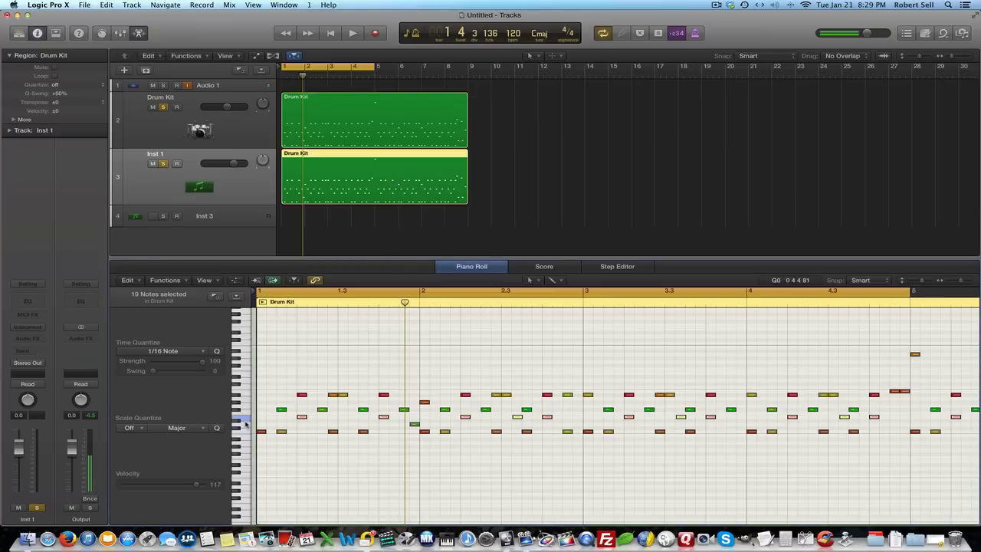
left_click(248, 418)
Step: Invert the kick-note selection and delete every non-kick note from the Inst 1 copy
scroll(357, 448, "up", 1)
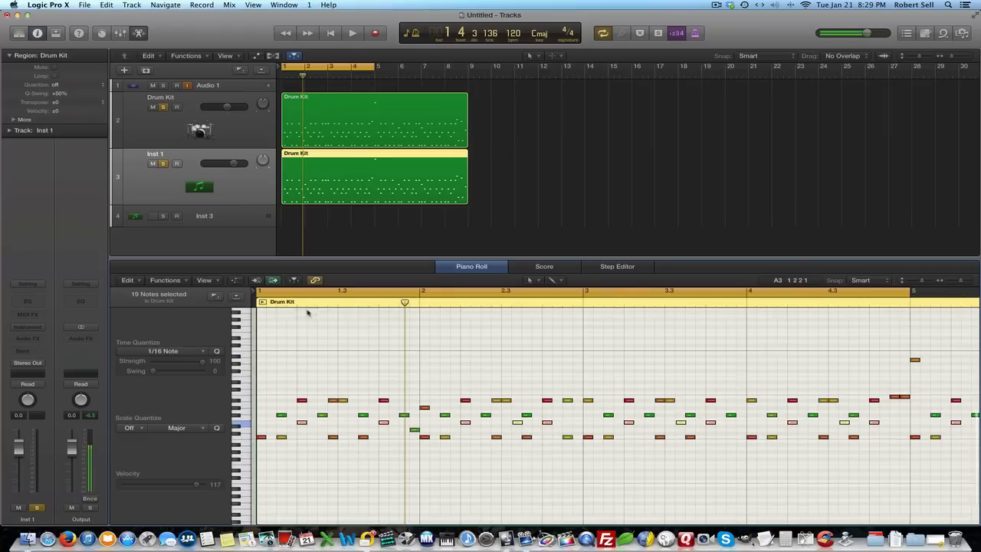
left_click(136, 281)
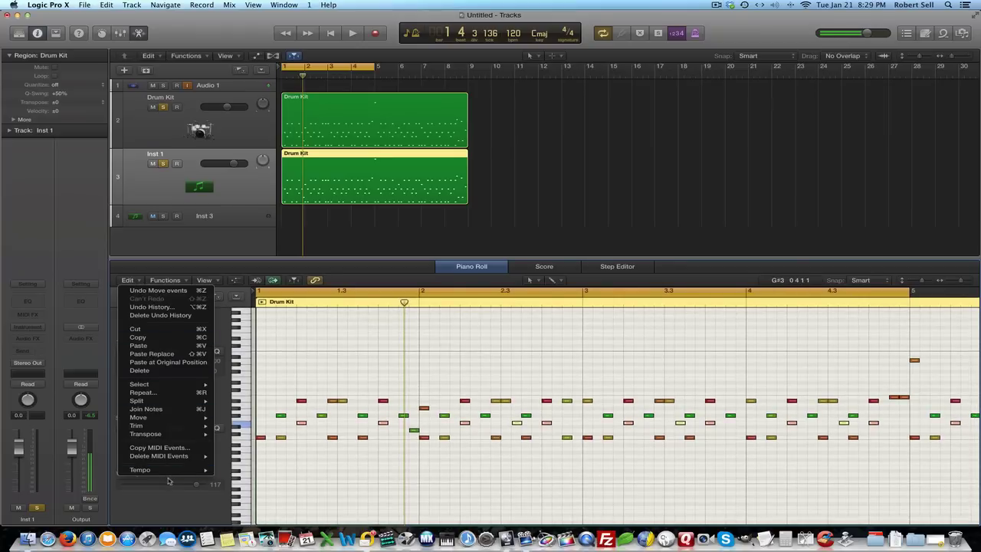
mouse_move(176, 384)
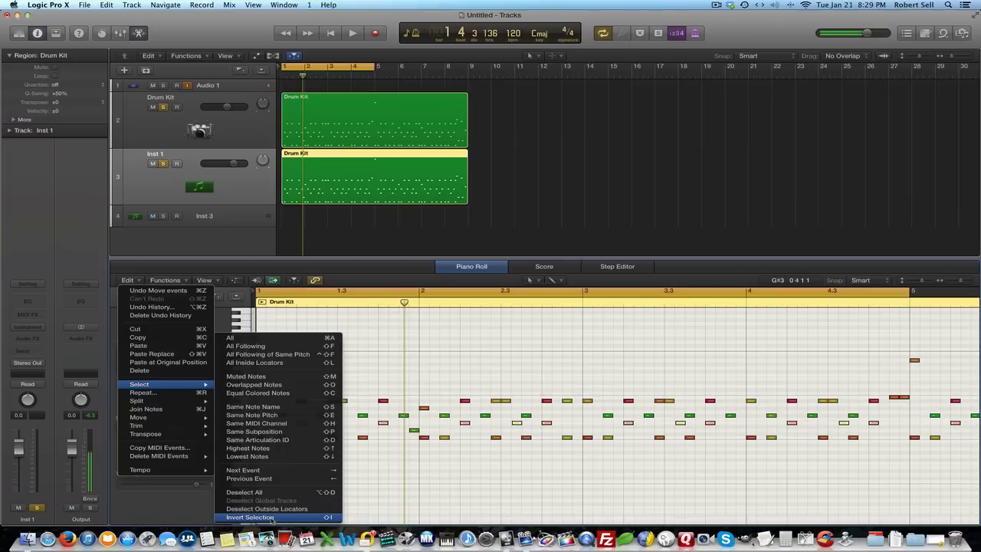
left_click(328, 517)
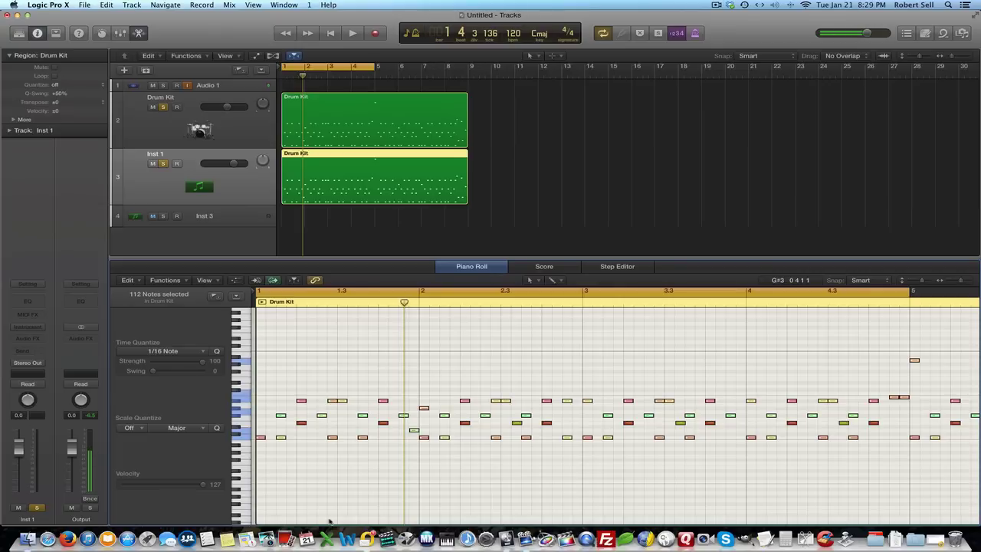
key("Delete")
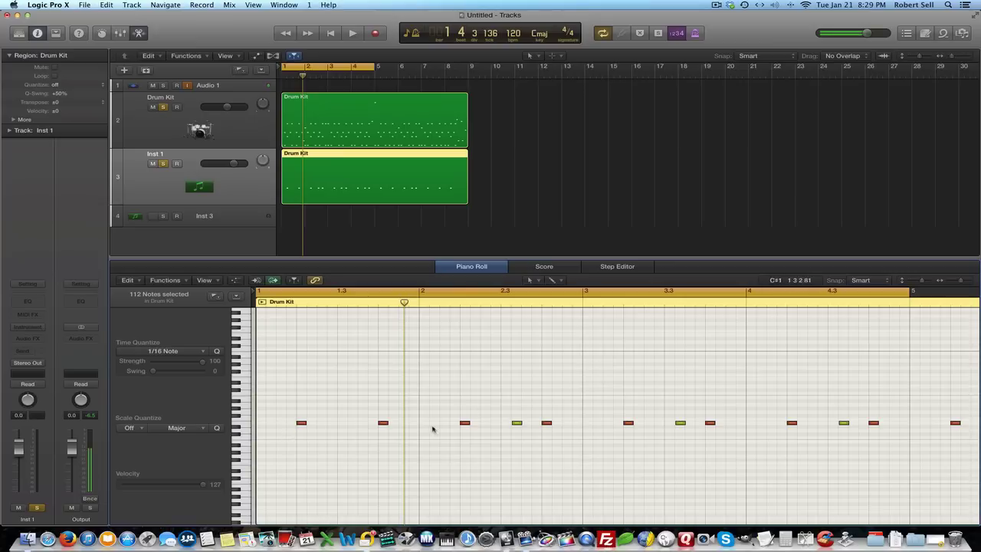
Step: Rename Inst 1 to 'Side Chain' and play back the kick-only part
double_click(166, 156)
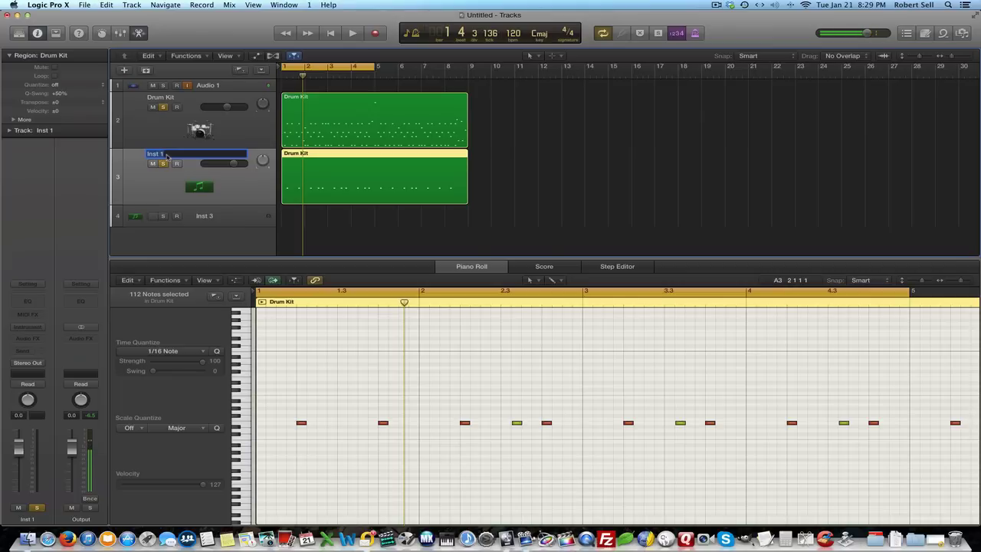
type("Side Chain")
key("Return")
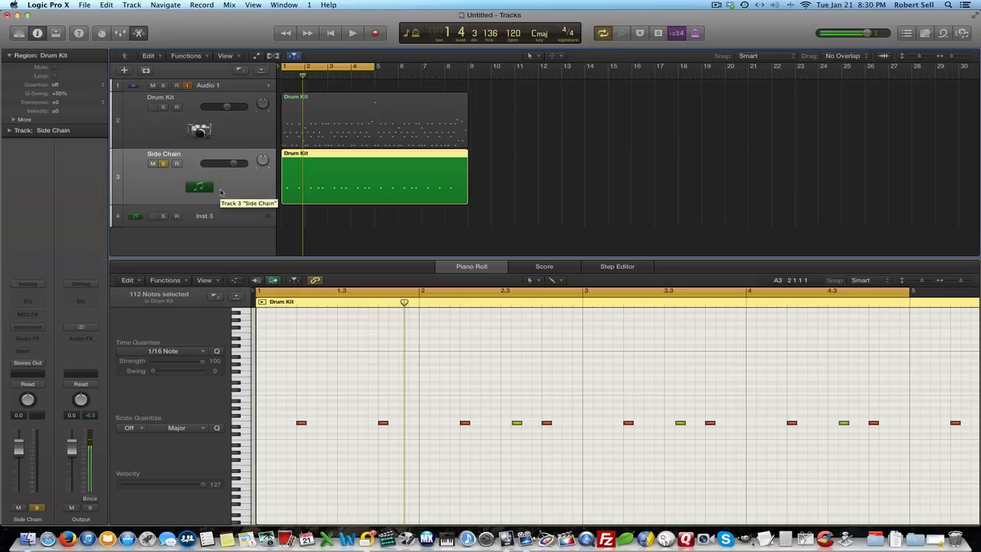
key("space")
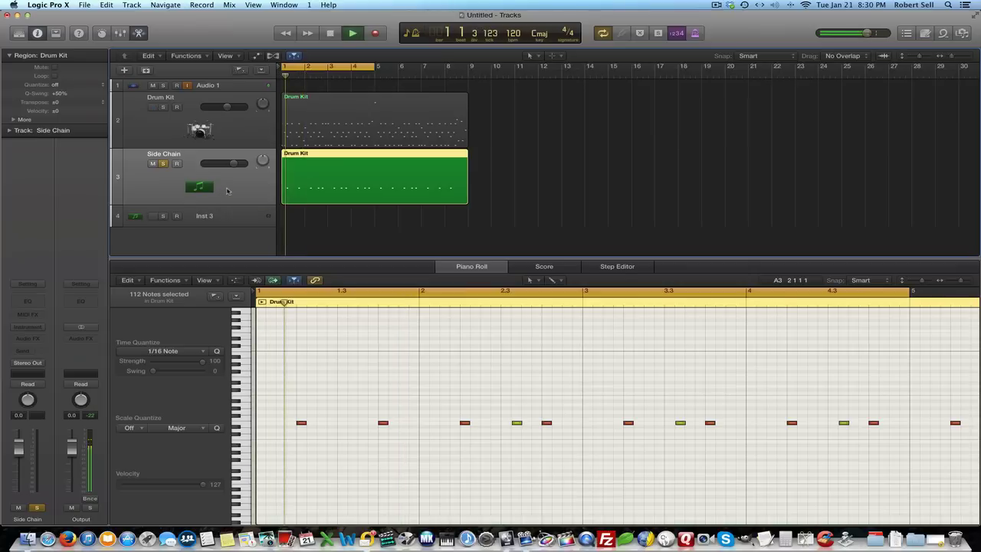
key("space")
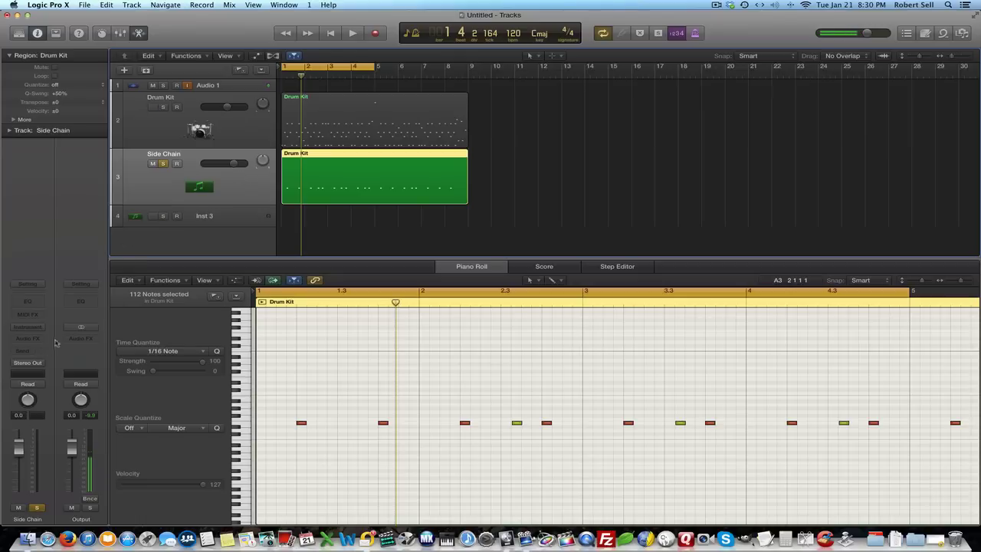
Step: Load Klopfgeist in mono on Side Chain with the Impulse 01 preset
left_click(34, 328)
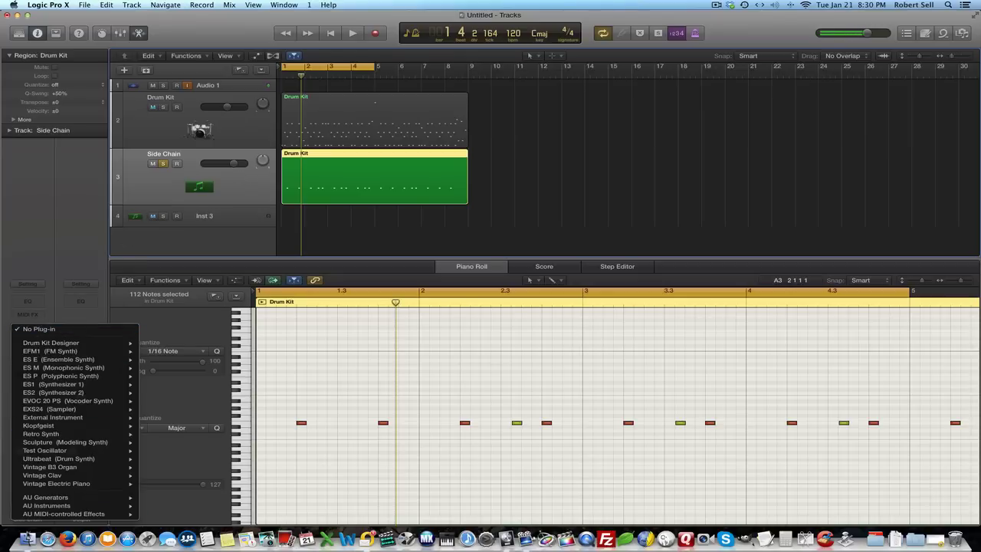
mouse_move(54, 427)
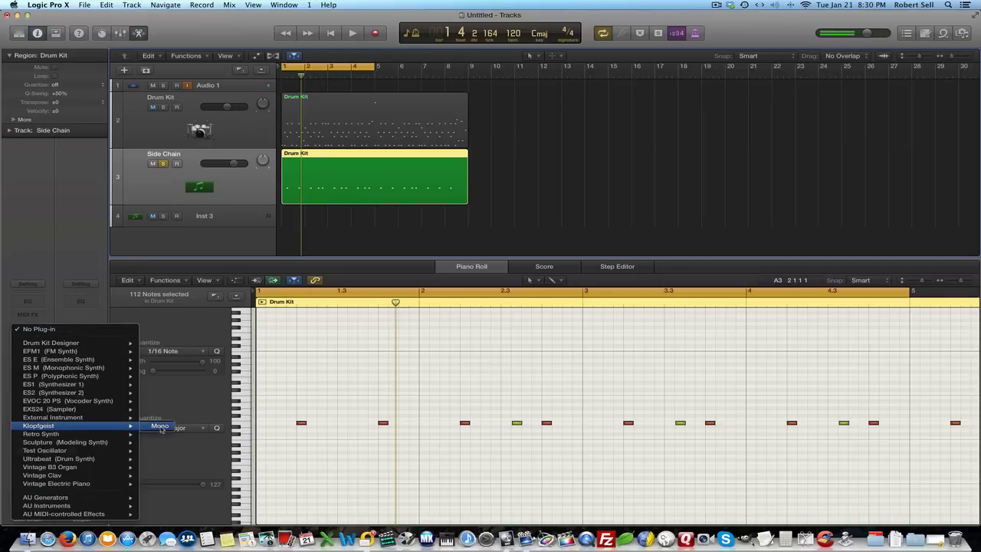
left_click(161, 426)
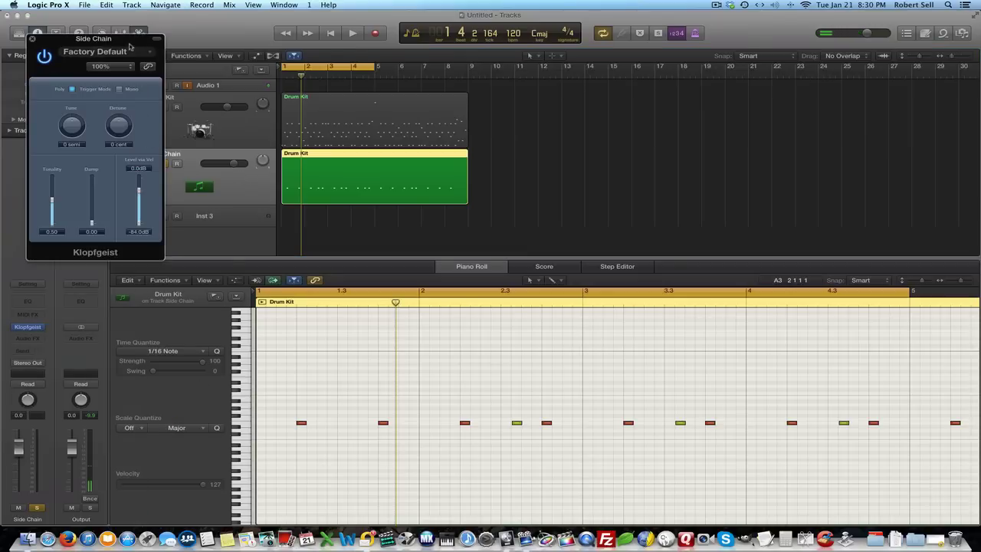
left_click_drag(128, 46, 718, 71)
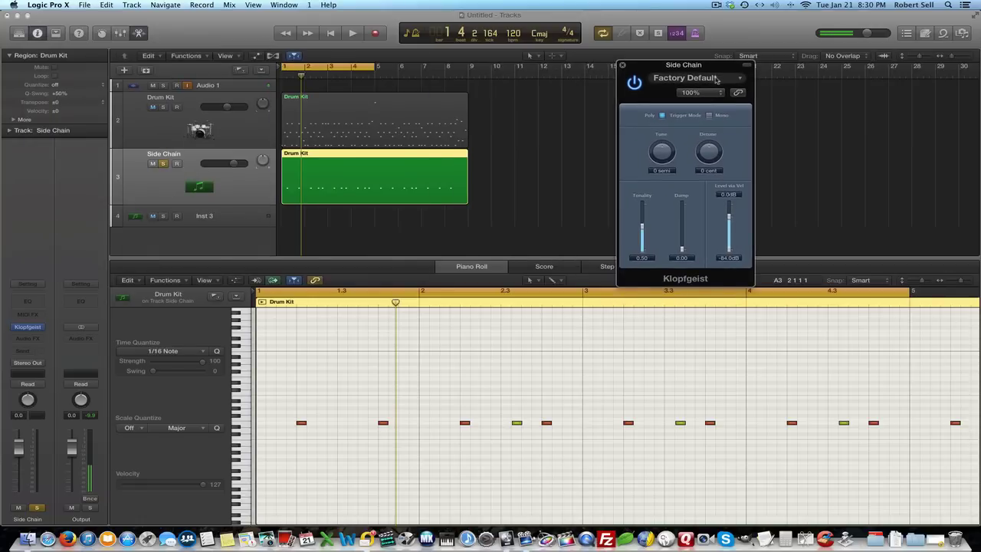
left_click(716, 78)
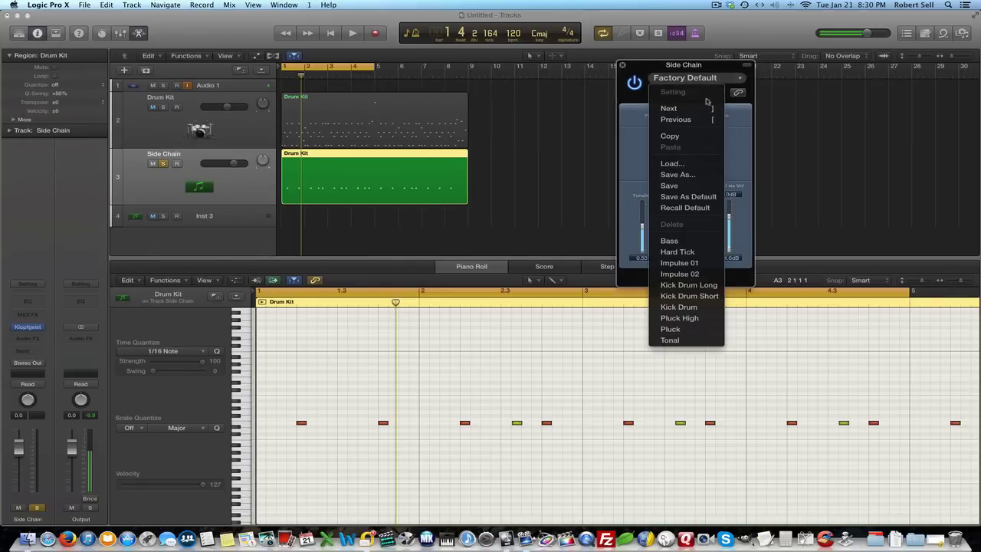
left_click(692, 264)
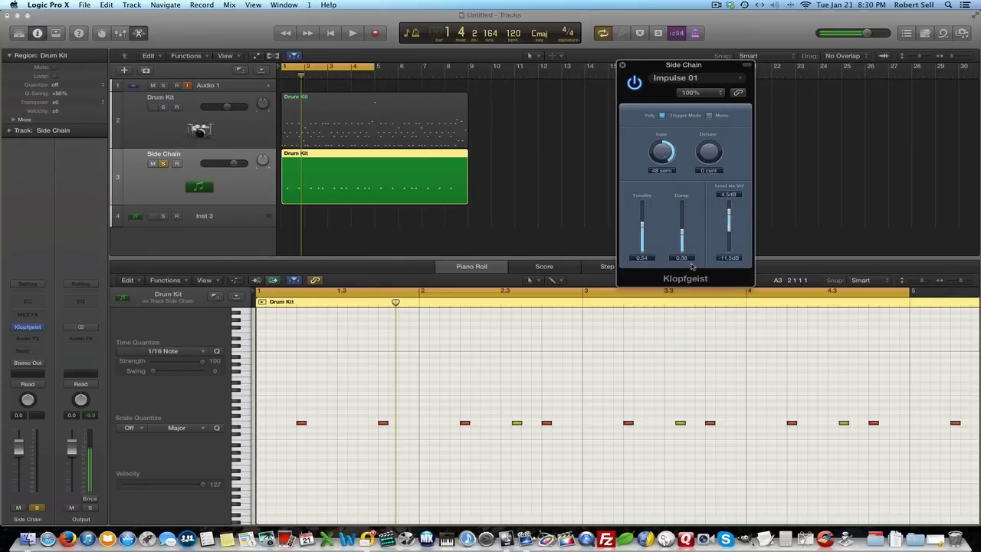
Step: Lower the Side Chain track volume, audition the sound, and move the Klopfgeist window aside
left_click(19, 455)
mouse_move(18, 455)
left_mouse_down()
mouse_move(18, 466)
mouse_move(24, 458)
left_mouse_up()
key("space")
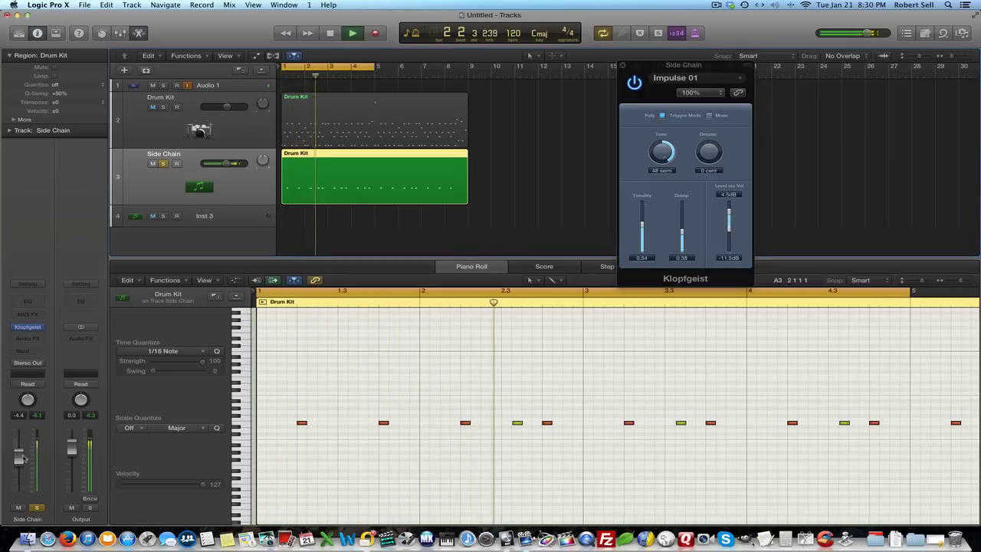
key("space")
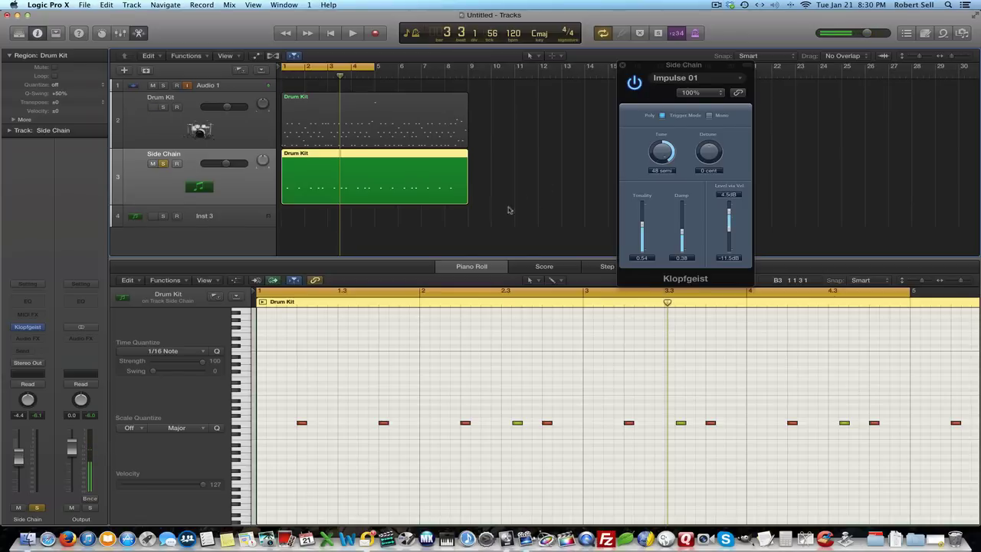
left_click_drag(662, 67, 623, 95)
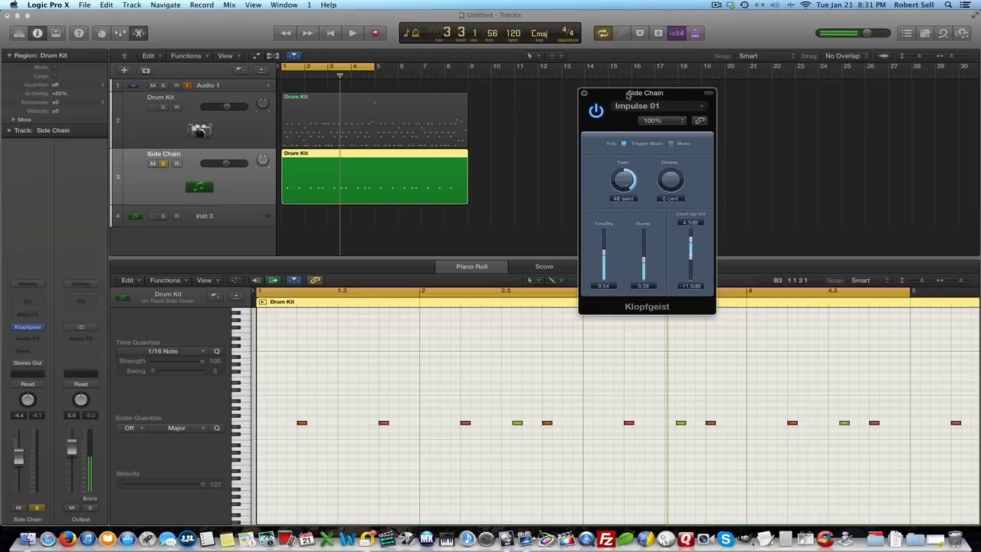
left_click_drag(627, 95, 670, 100)
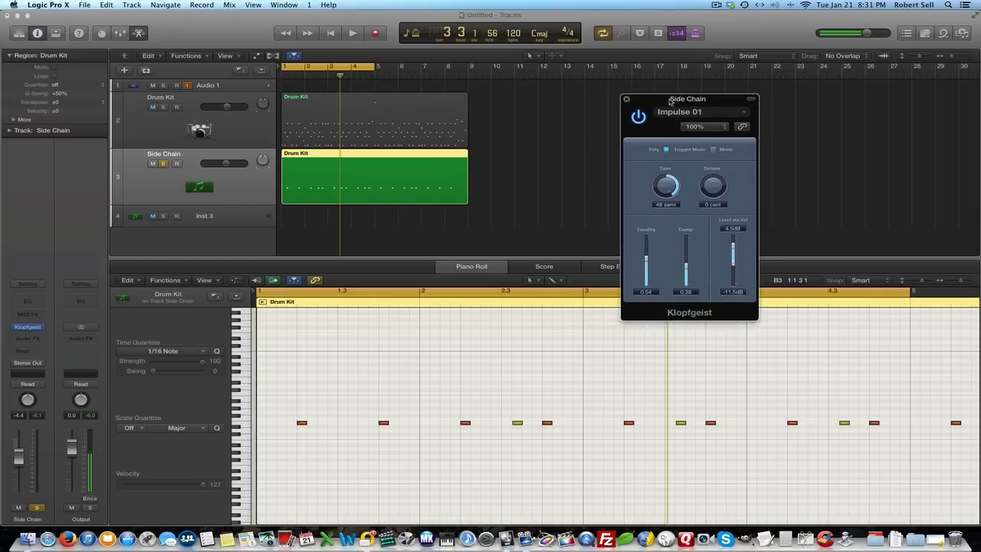
Step: Close the Klopfgeist window and play the loop once
left_click(626, 99)
key("space")
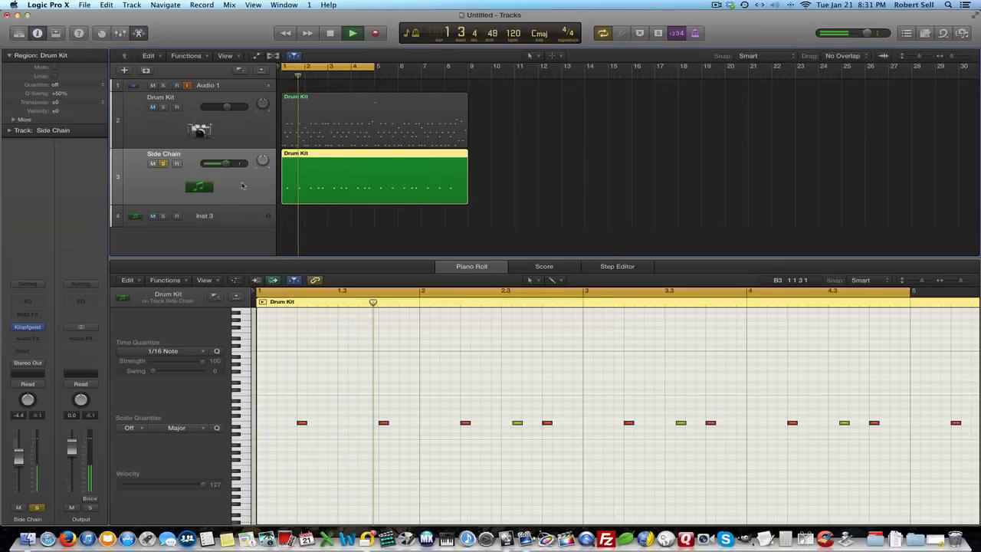
key("space")
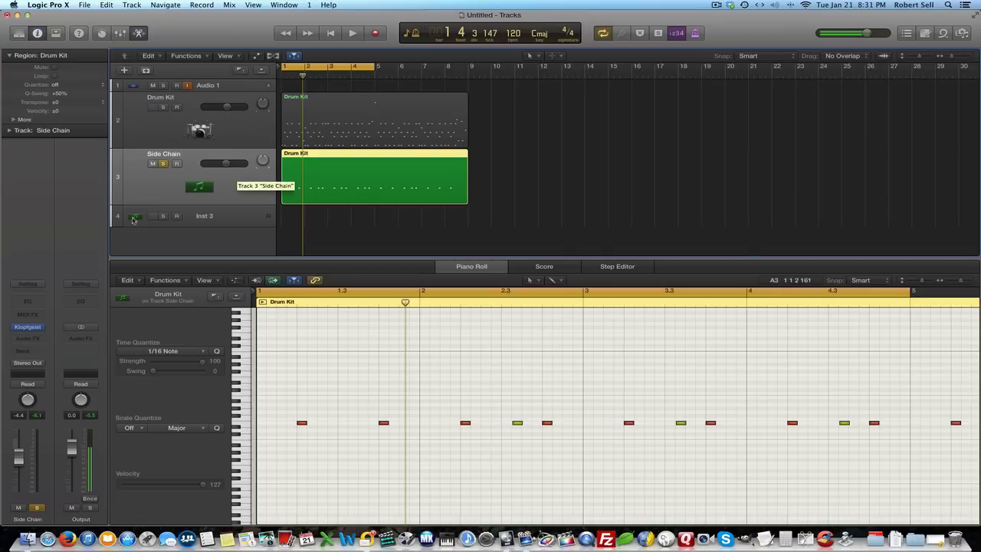
Step: Route the Side Chain track's output to Bus 4 and show the Mixer
left_click(32, 365)
mouse_move(36, 399)
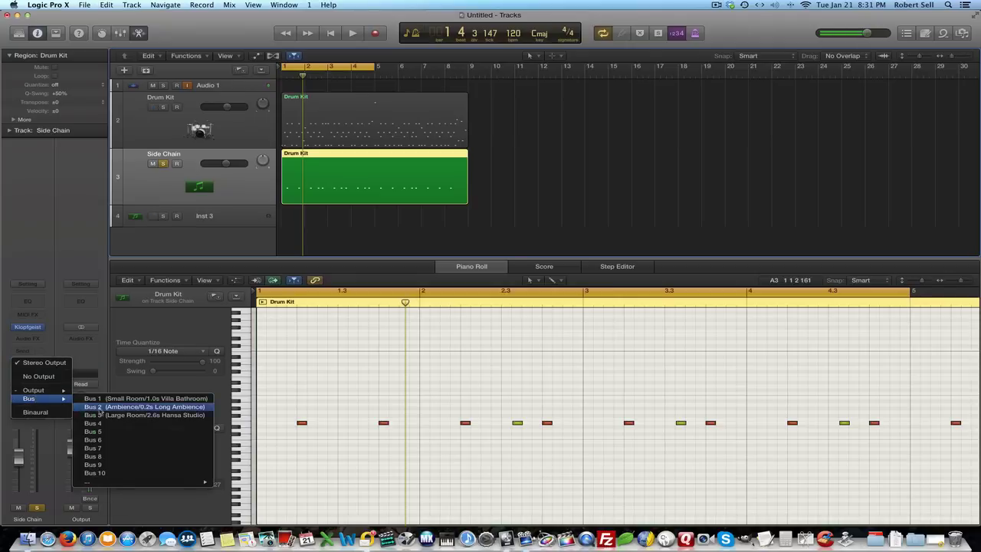
left_click(93, 423)
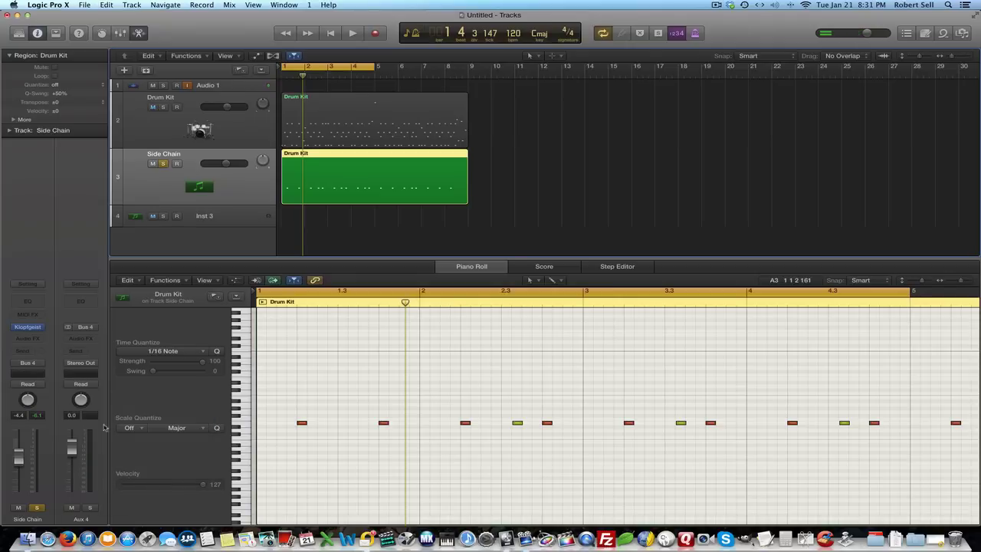
key("x")
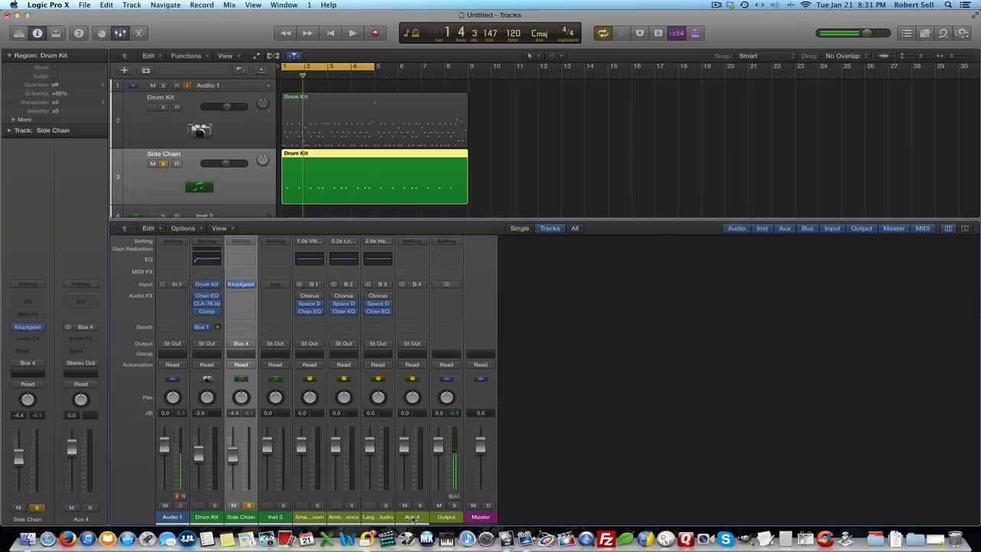
Step: Rename the Aux 4 channel strip to 'Side Chain' and audition the loop
double_click(412, 517)
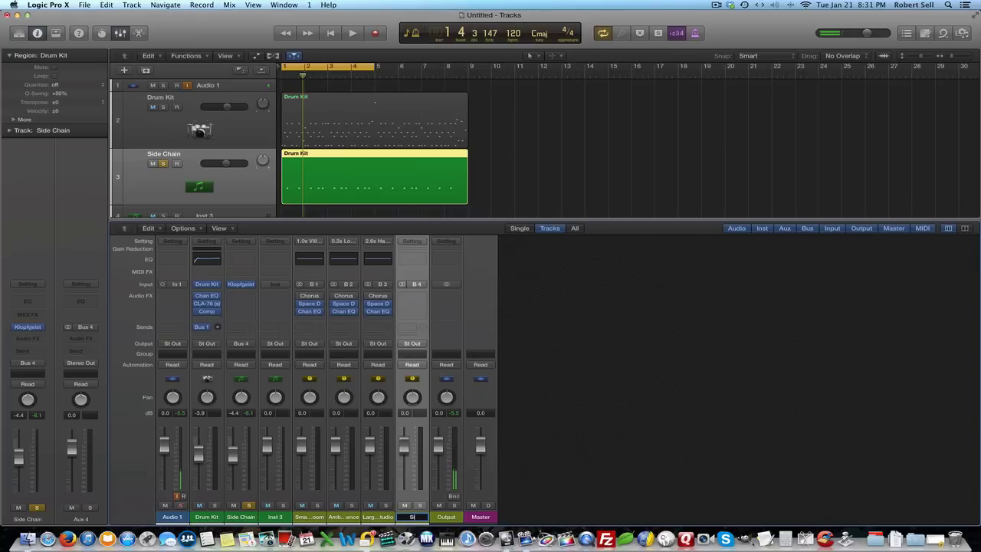
type("Side Chain")
key("Return")
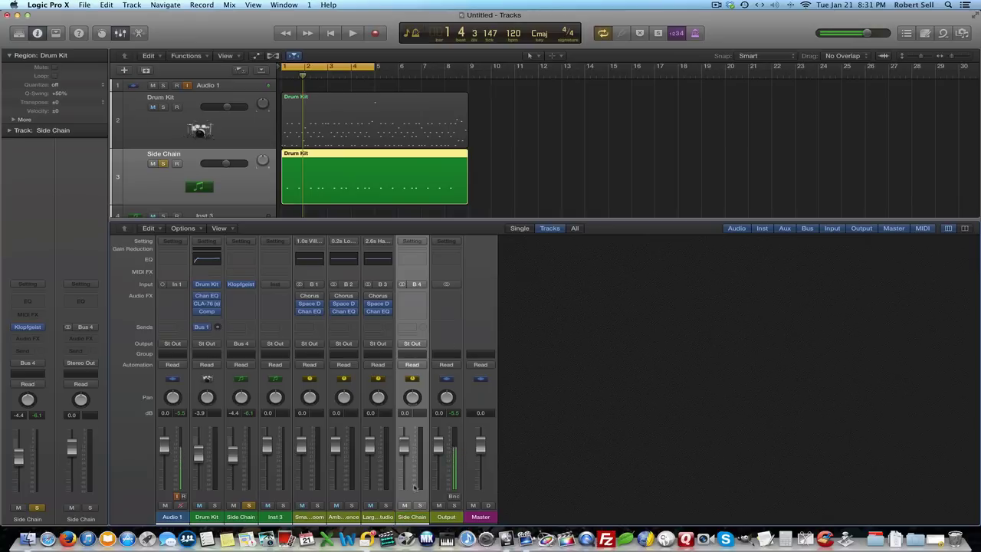
key("space")
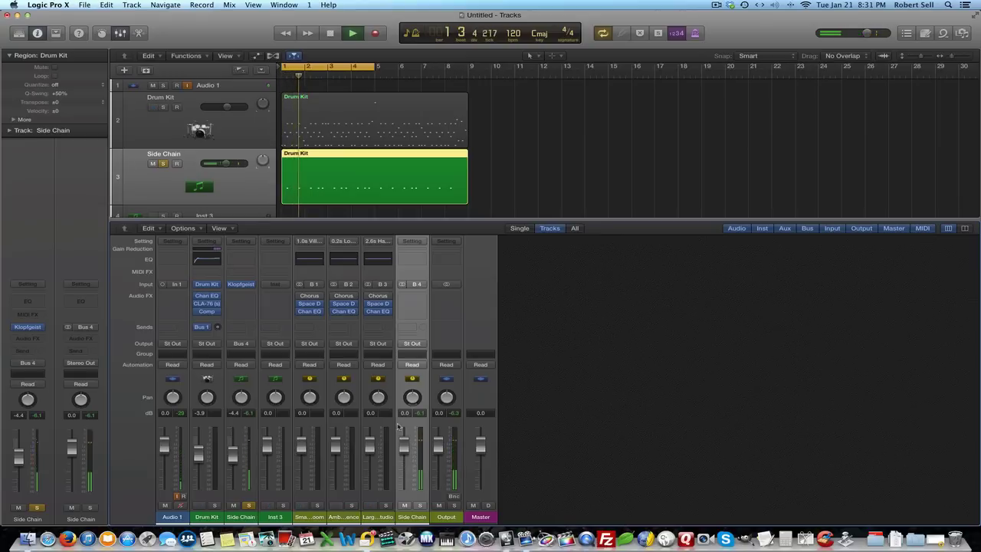
key("space")
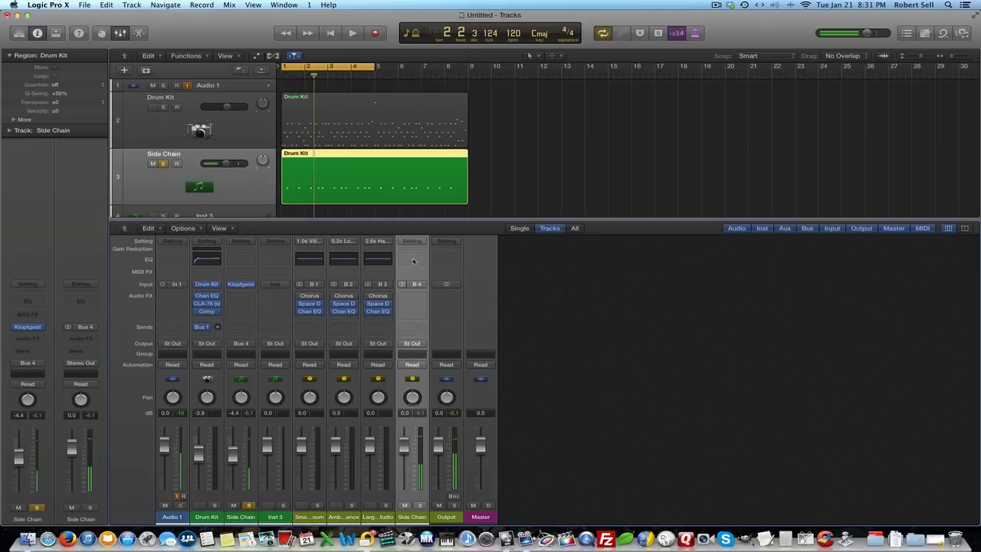
Step: Set the Side Chain aux output to No Output and play the loop to check
left_click(415, 347)
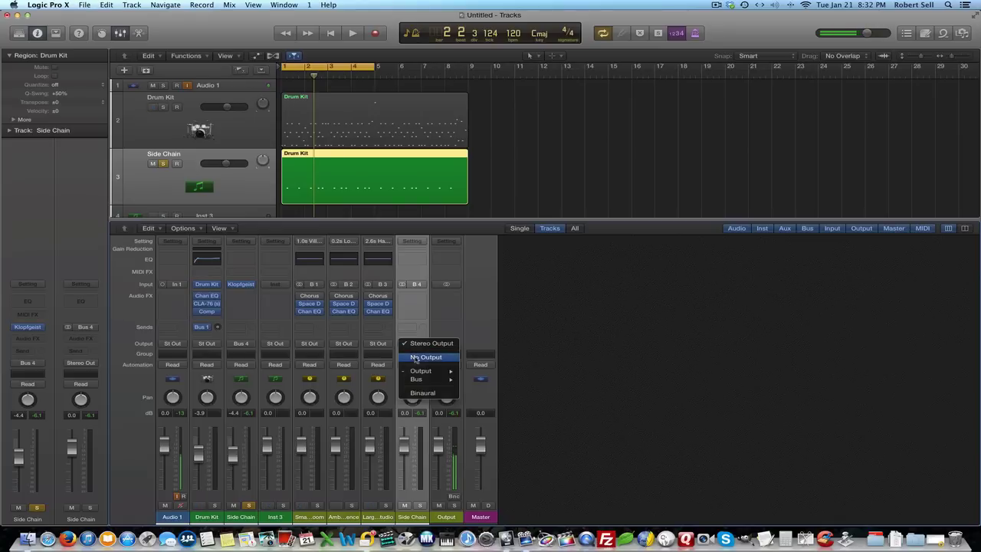
left_click(414, 357)
key("space")
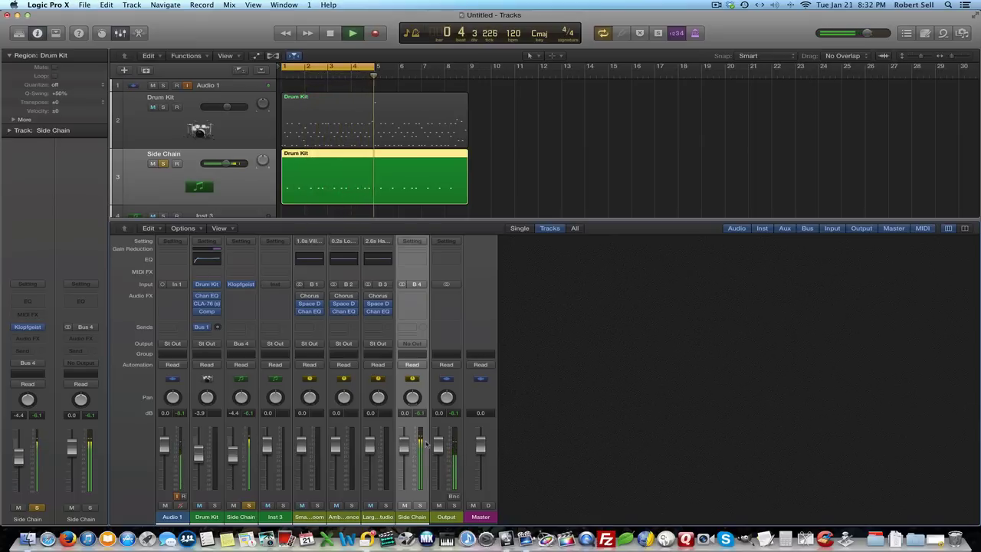
key("space")
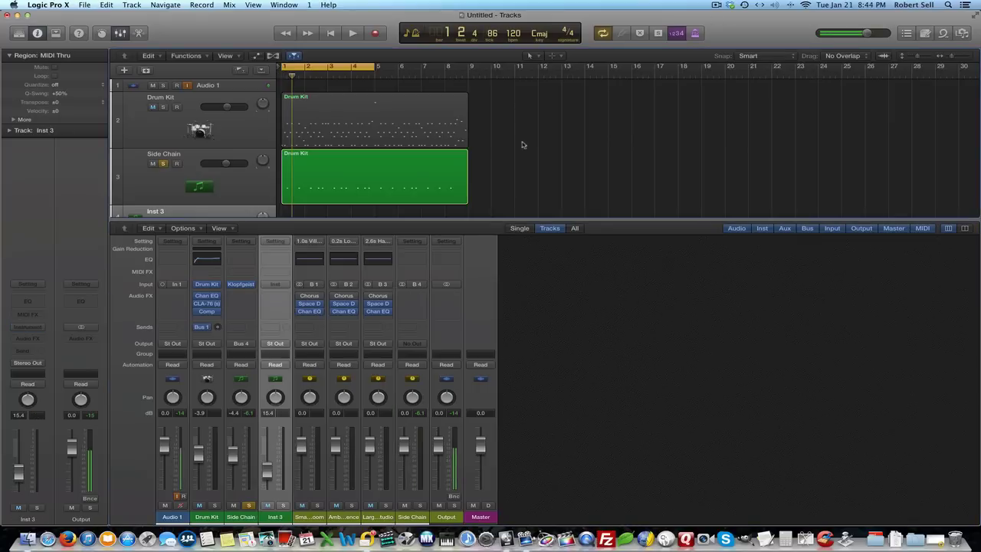
Step: Rename Inst 3 to 'White Noise' and make its track row taller
scroll(582, 147, "down", 3)
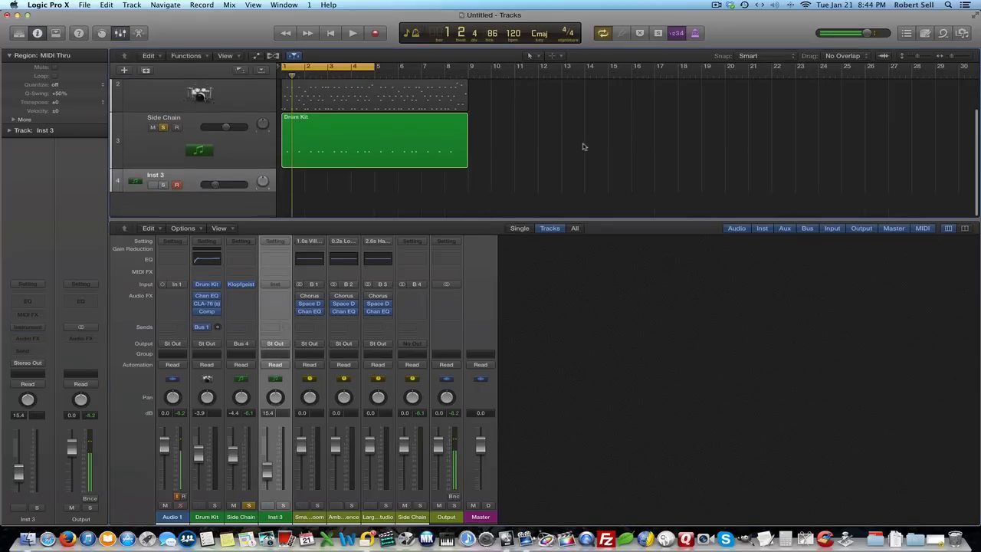
double_click(157, 177)
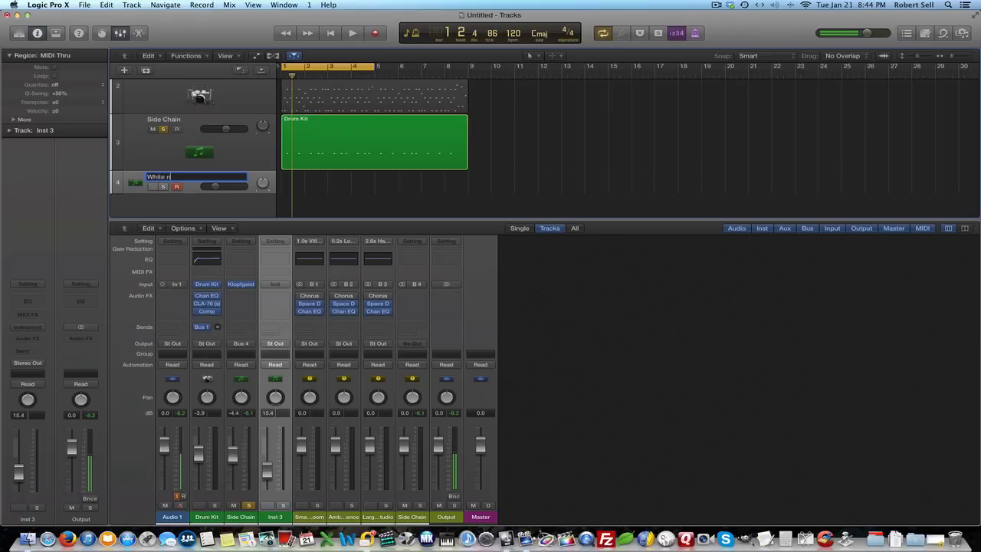
type("White Noise")
key("Return")
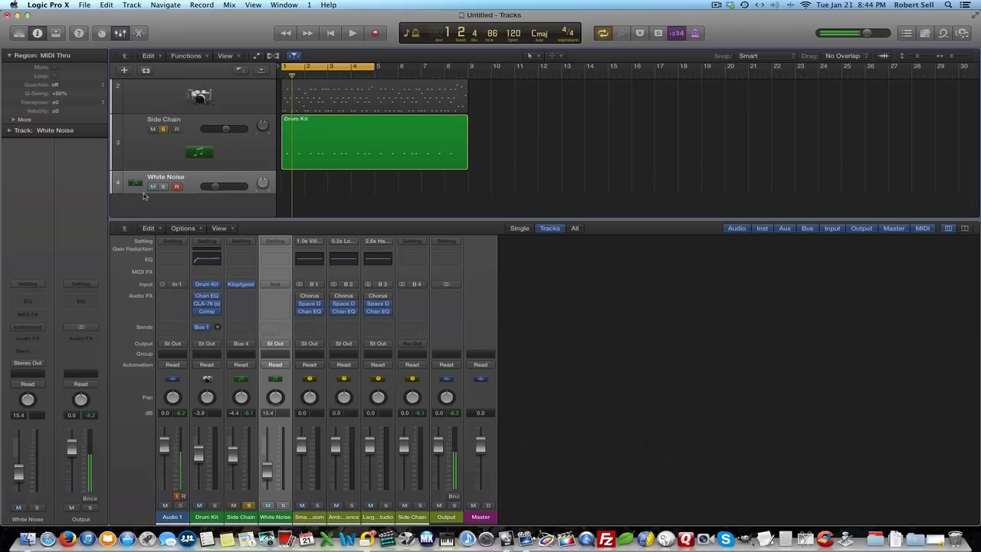
left_click_drag(154, 194, 154, 213)
scroll(396, 201, "down", 2)
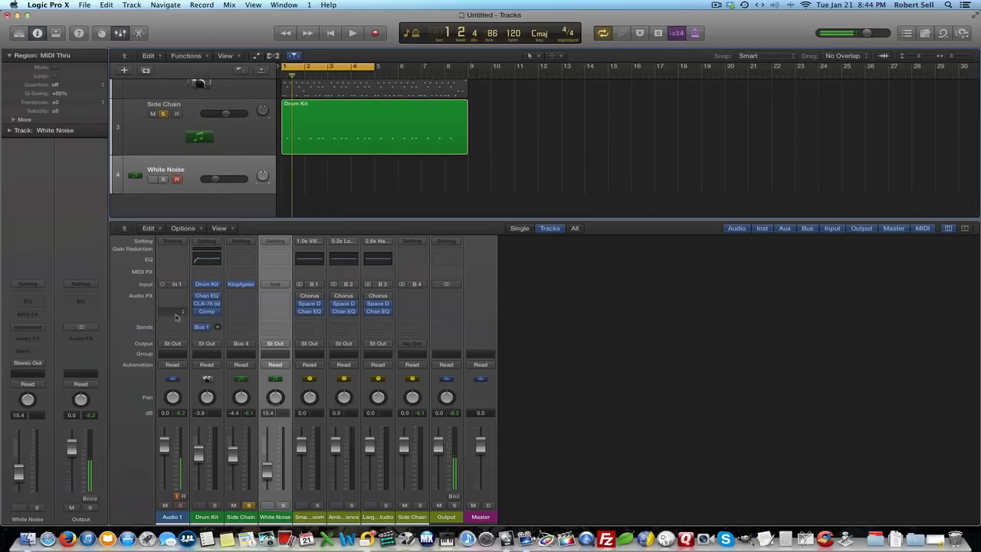
left_click(33, 329)
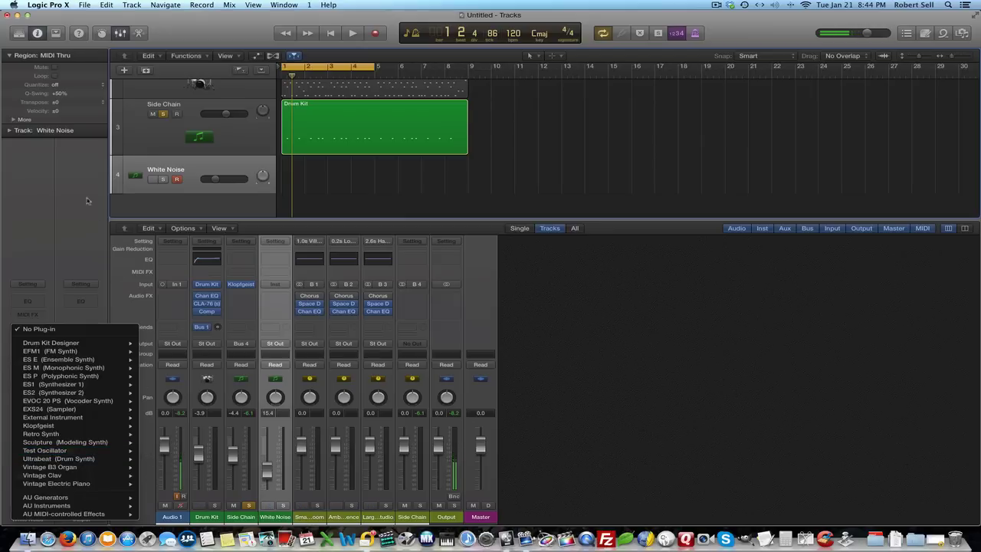
Step: Load a mono Test Oscillator as the White Noise track's instrument
left_click(136, 191)
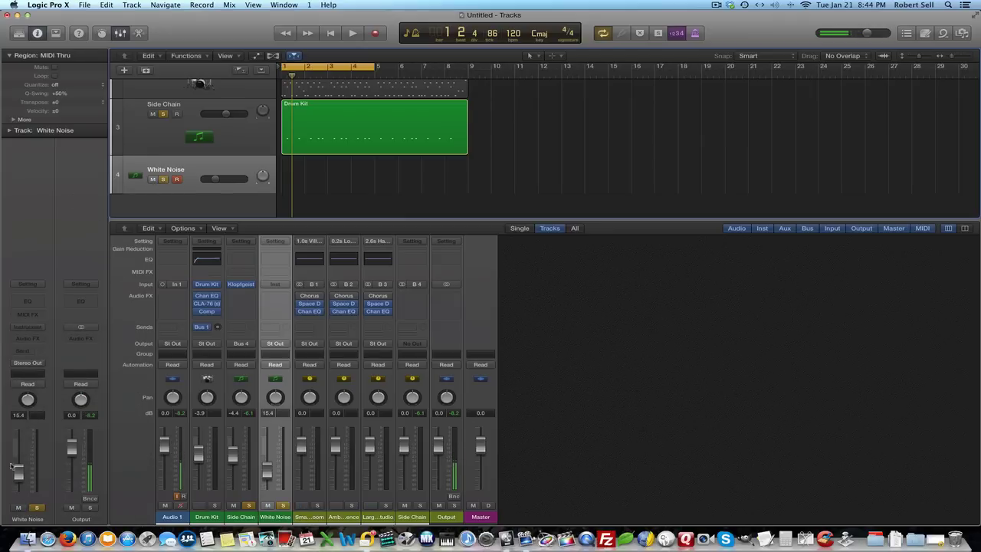
left_click_drag(18, 469, 21, 482)
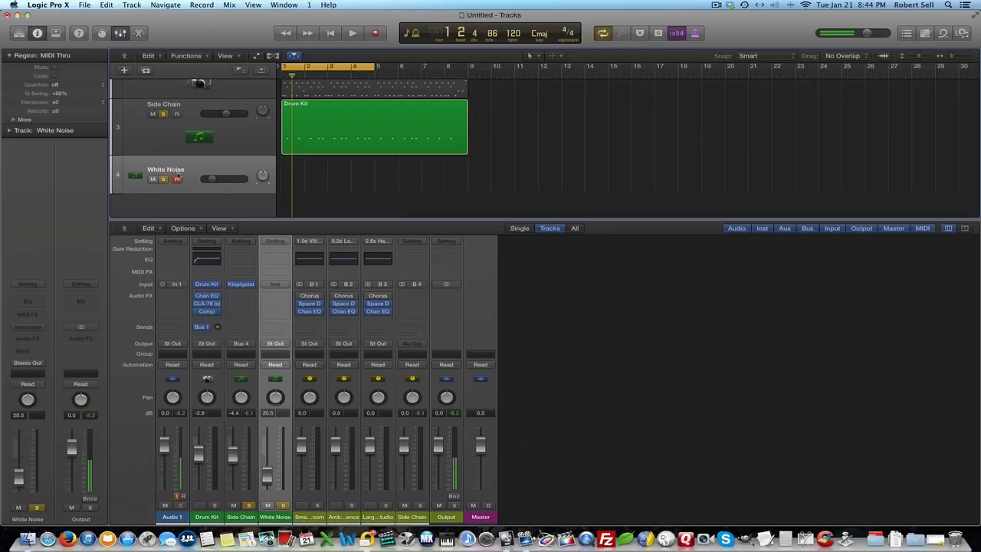
left_click(32, 327)
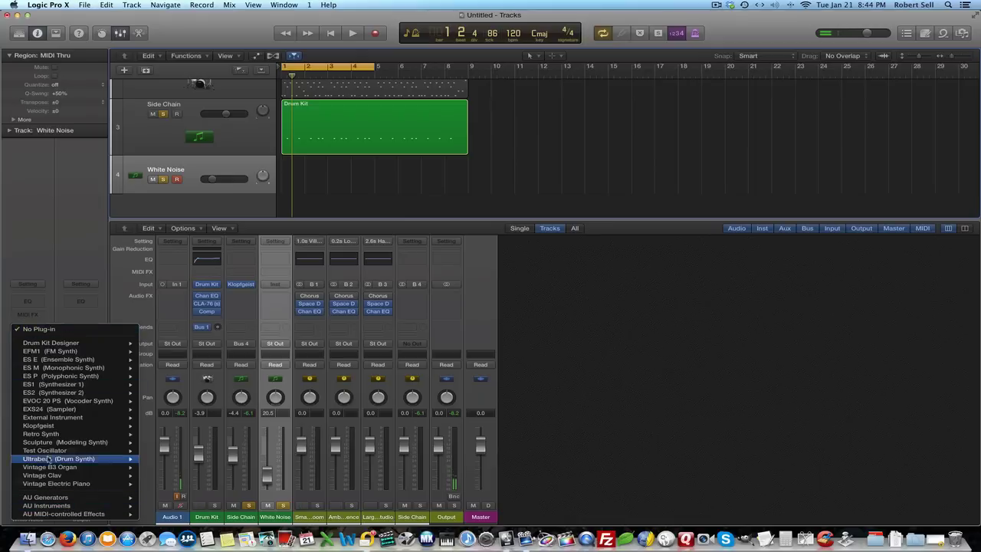
mouse_move(48, 451)
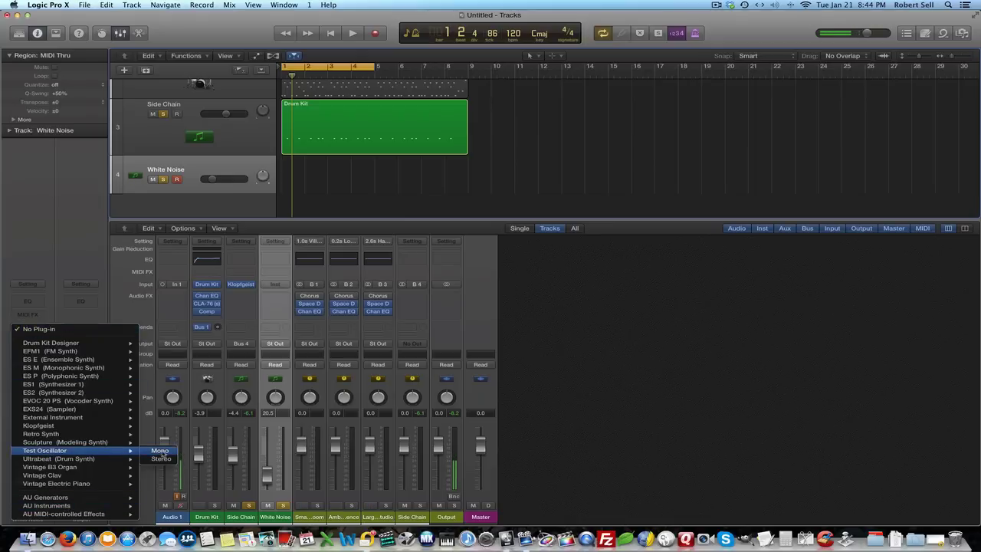
left_click(160, 450)
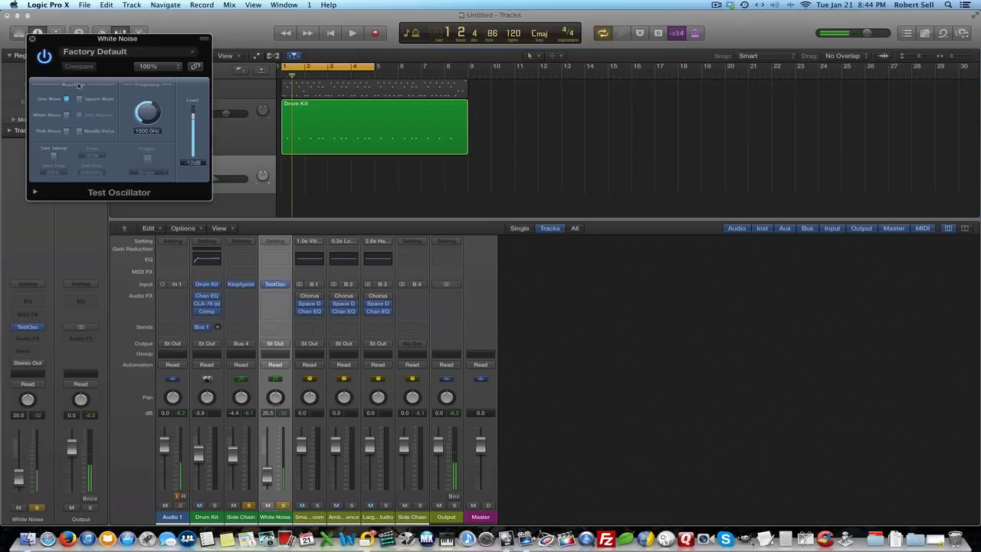
Step: Move the Test Oscillator window off the tracks and toggle its power on and off
left_click_drag(44, 61, 614, 121)
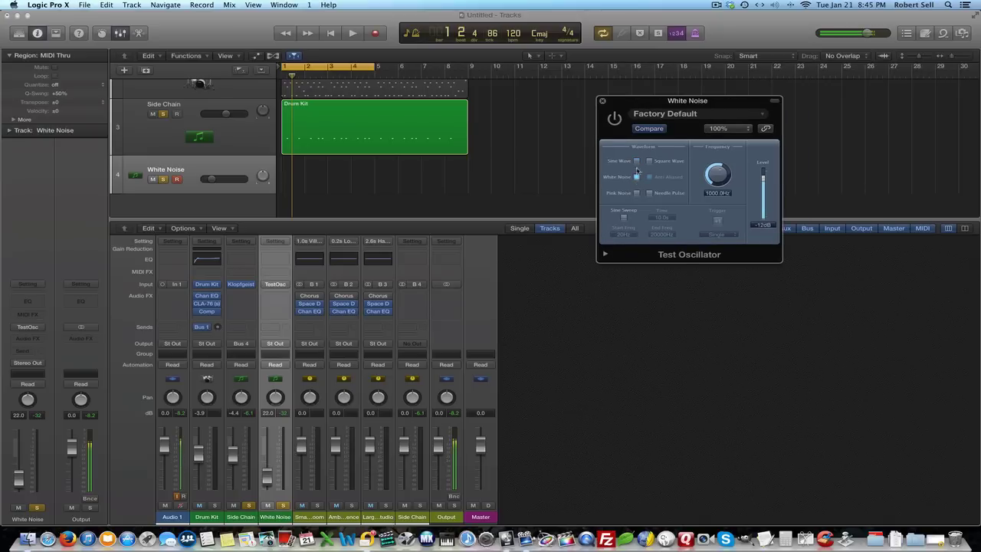
left_click(614, 121)
left_click(615, 120)
left_click(614, 121)
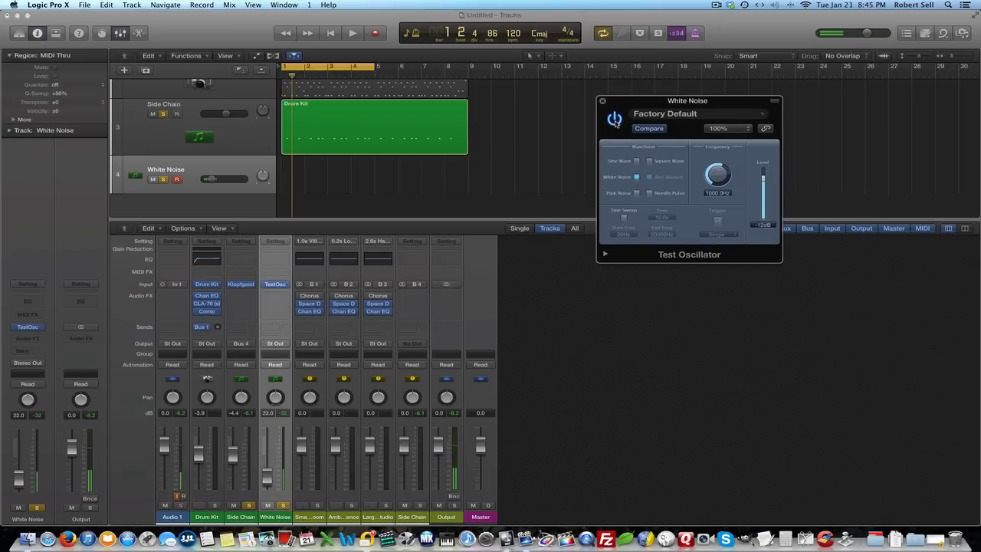
left_click(614, 120)
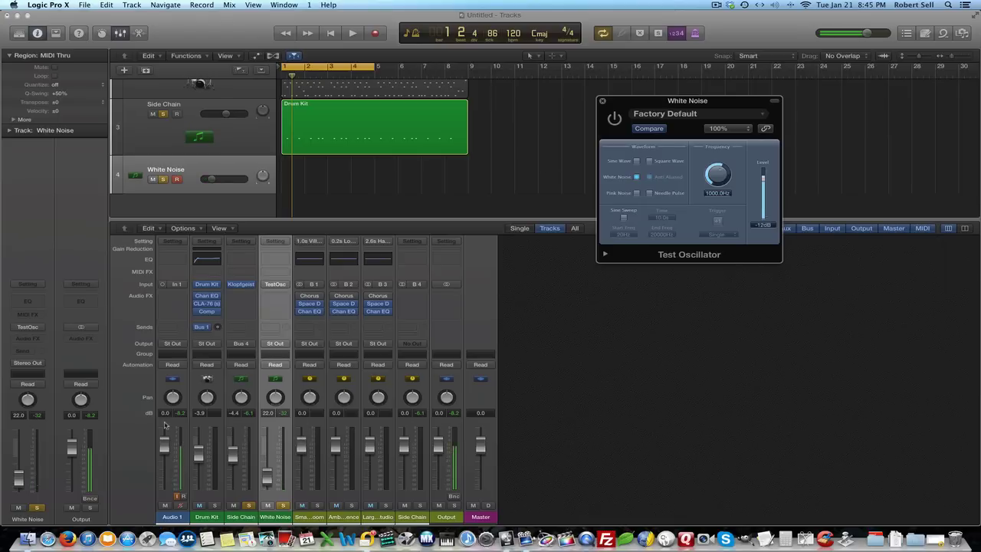
Step: Add a Noise Gate to the White Noise channel and place it beside the Test Oscillator
left_click(31, 340)
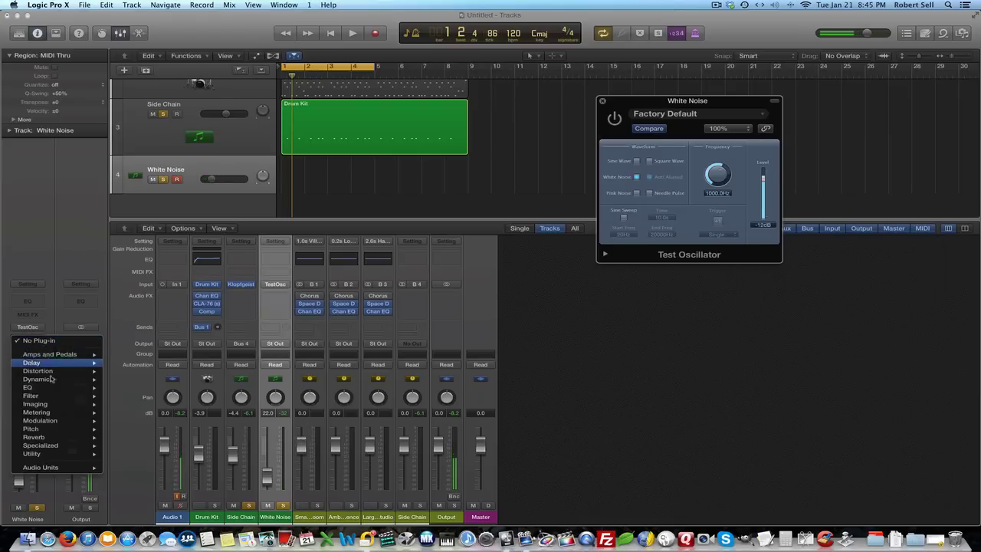
mouse_move(41, 446)
mouse_move(50, 366)
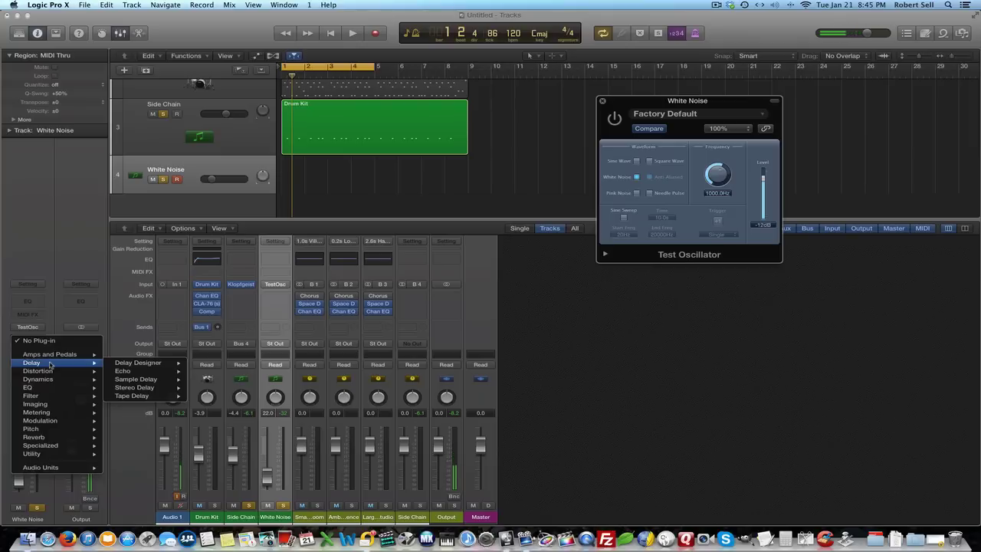
left_click(154, 441)
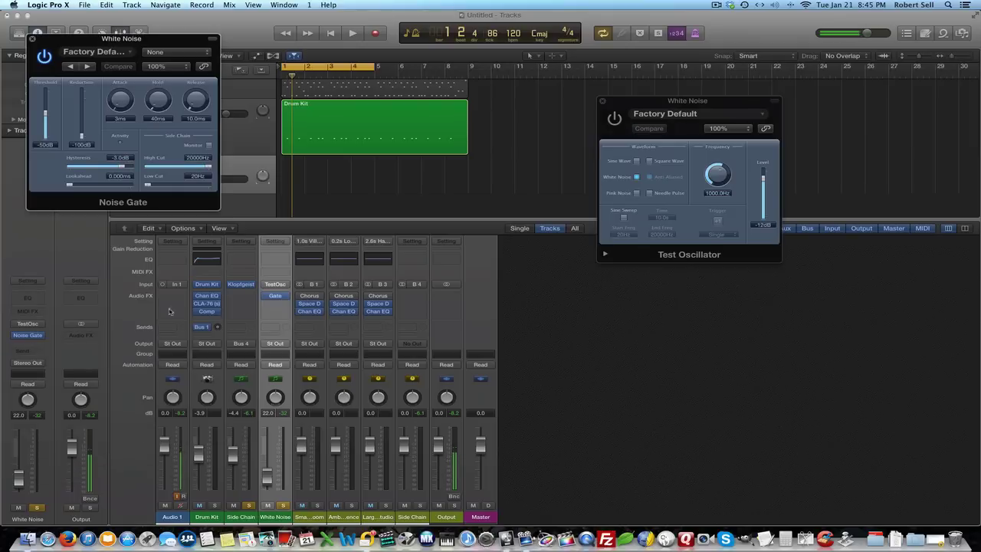
left_click_drag(128, 42, 748, 288)
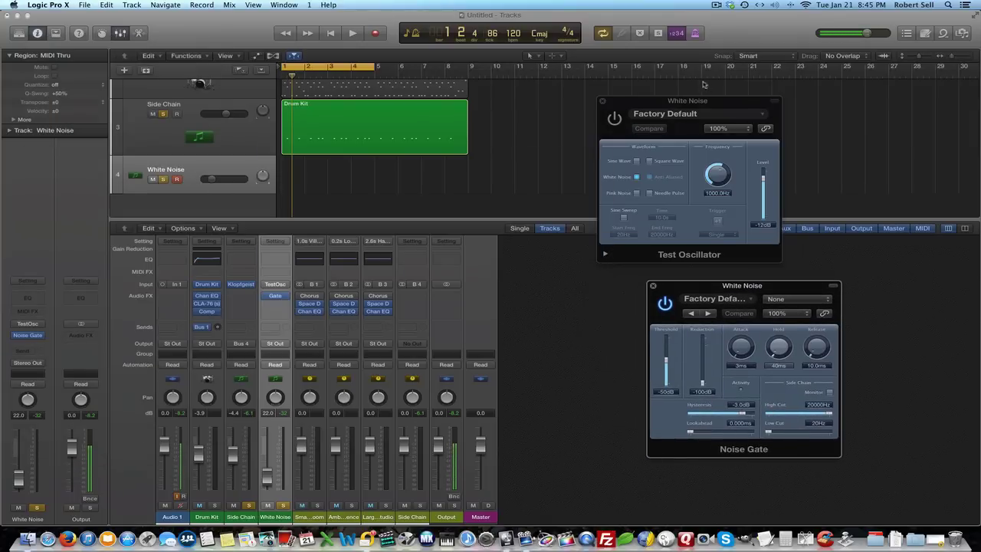
left_click_drag(685, 102, 563, 121)
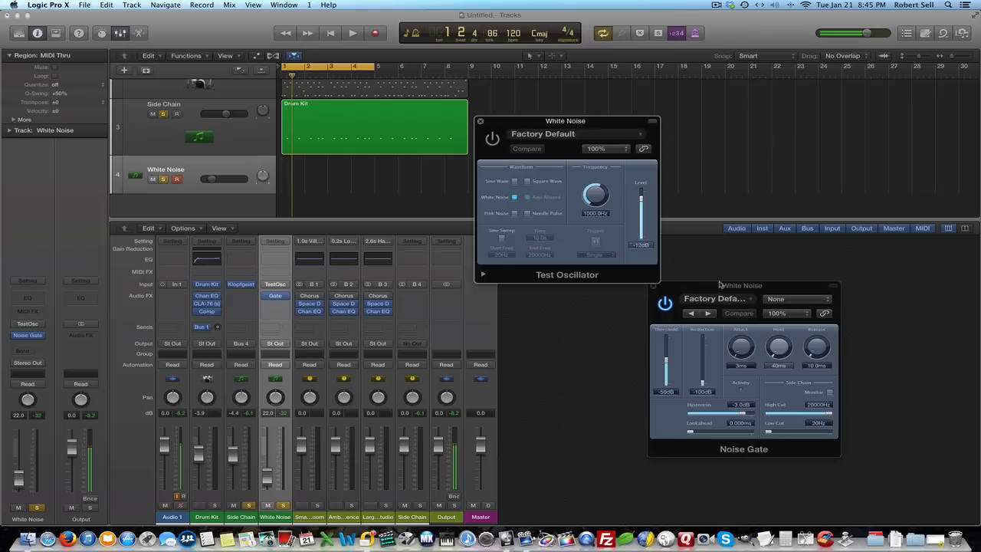
left_click_drag(723, 285, 755, 122)
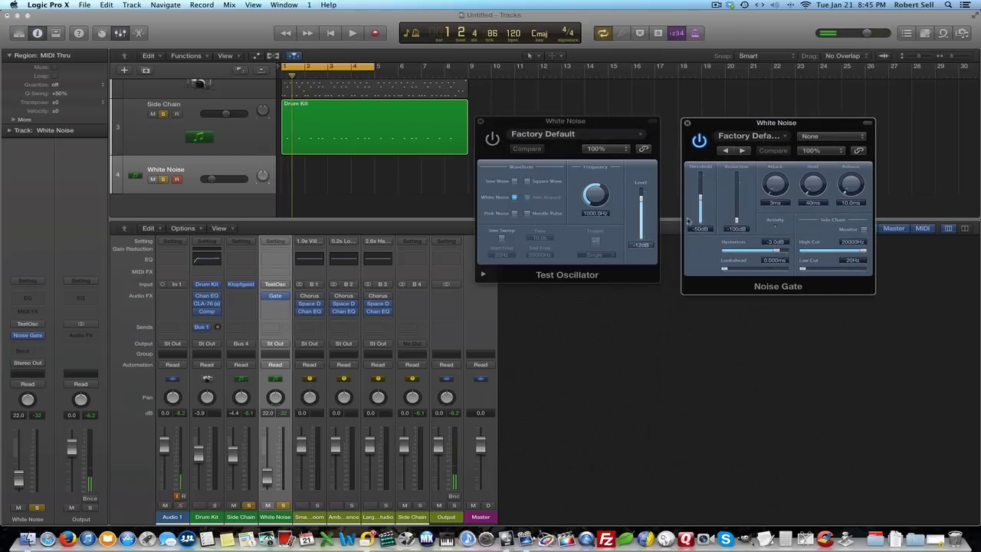
Step: Set the gate threshold to -27 dB with attack, hold and release at 0 ms
left_click_drag(700, 201, 700, 170)
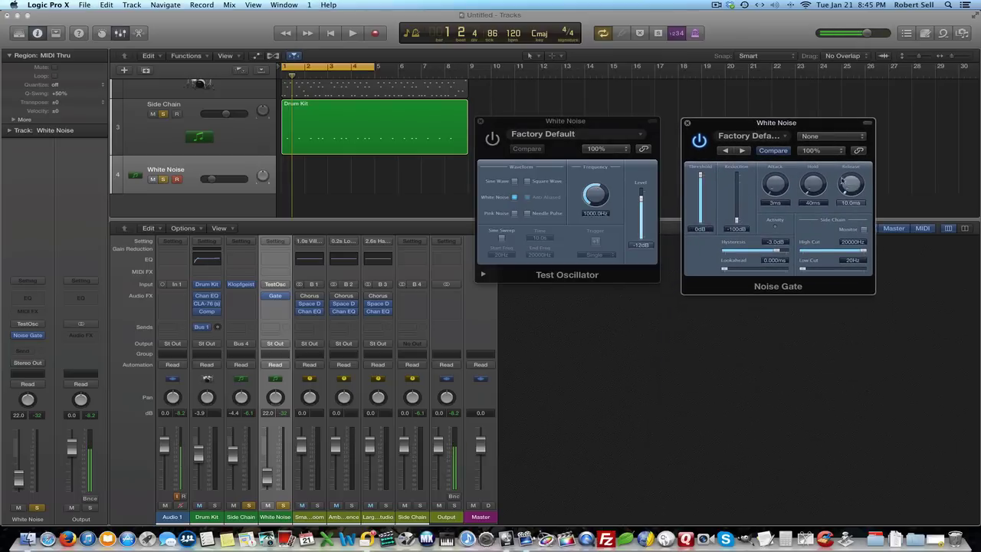
left_click_drag(775, 186, 774, 223)
left_click_drag(813, 186, 812, 223)
left_click_drag(851, 185, 850, 222)
left_click(492, 139)
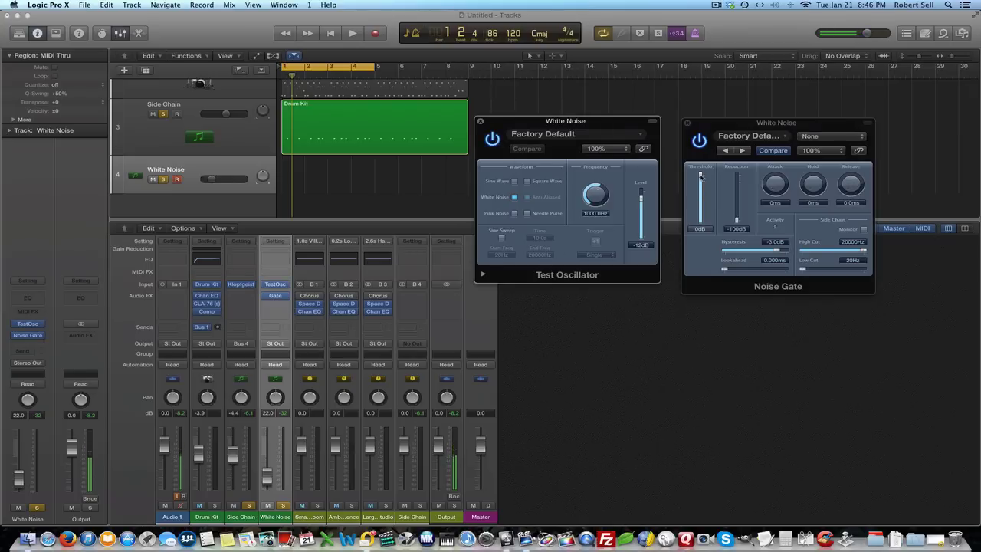
left_click_drag(700, 176, 701, 179)
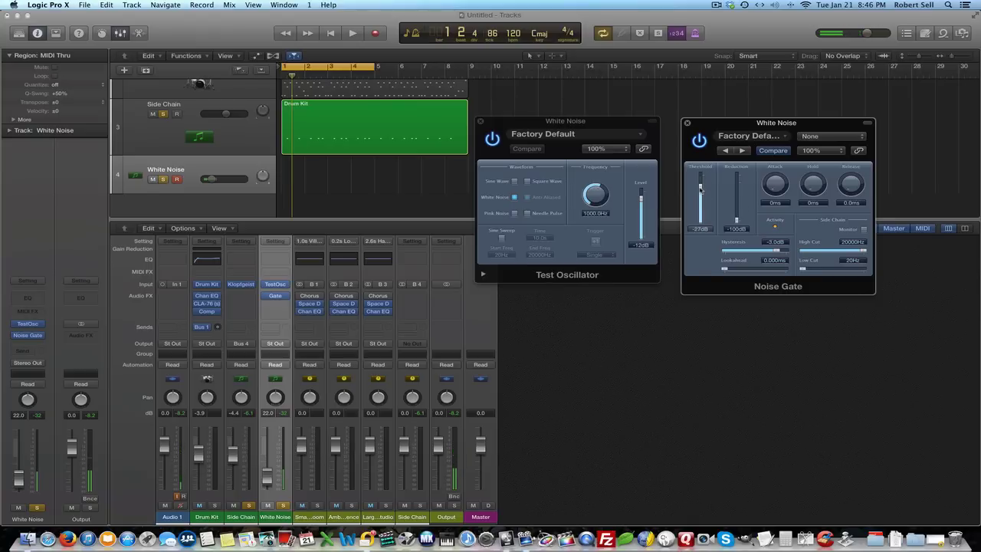
left_click(641, 218)
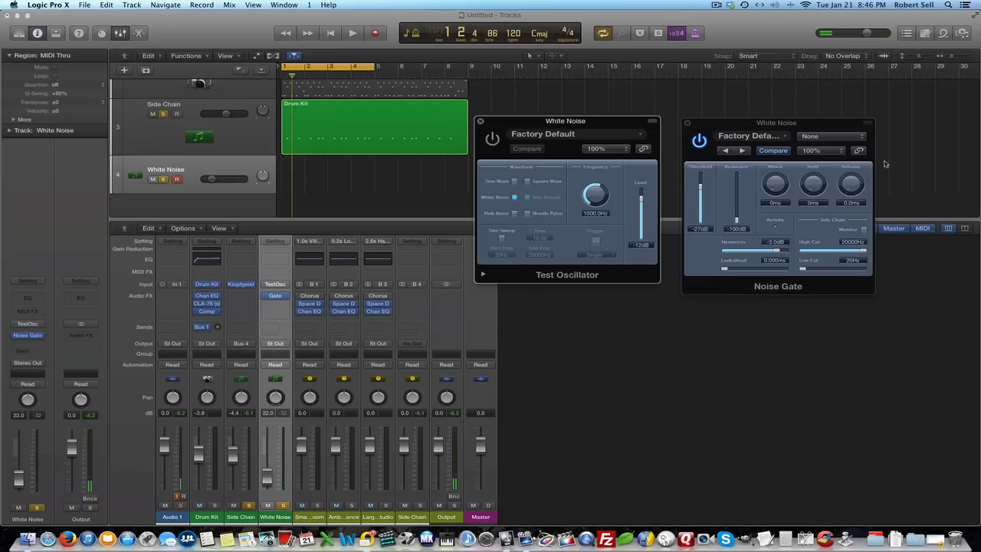
Step: Key the Noise Gate side chain from Bus 4, switch the Test Oscillator on, and play
left_click(849, 138)
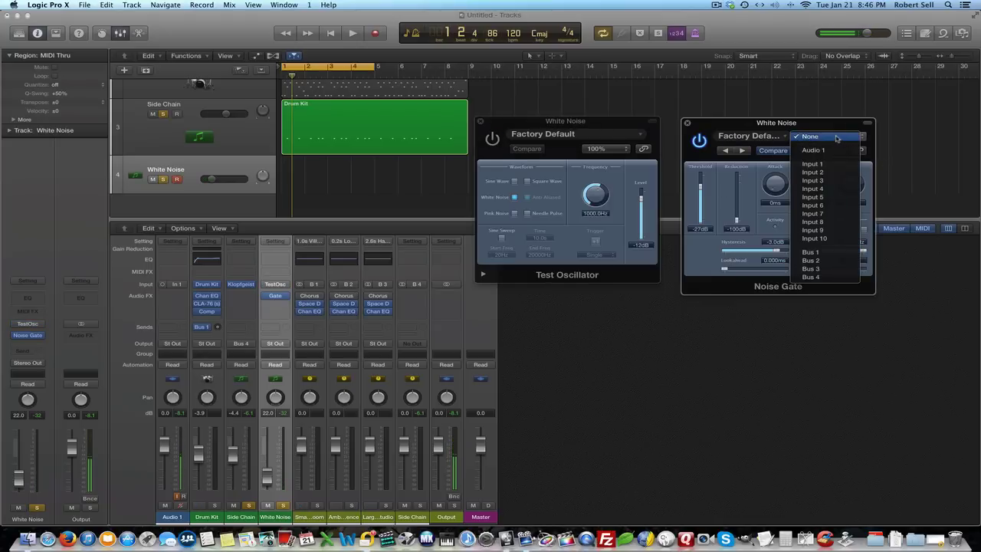
left_click(819, 278)
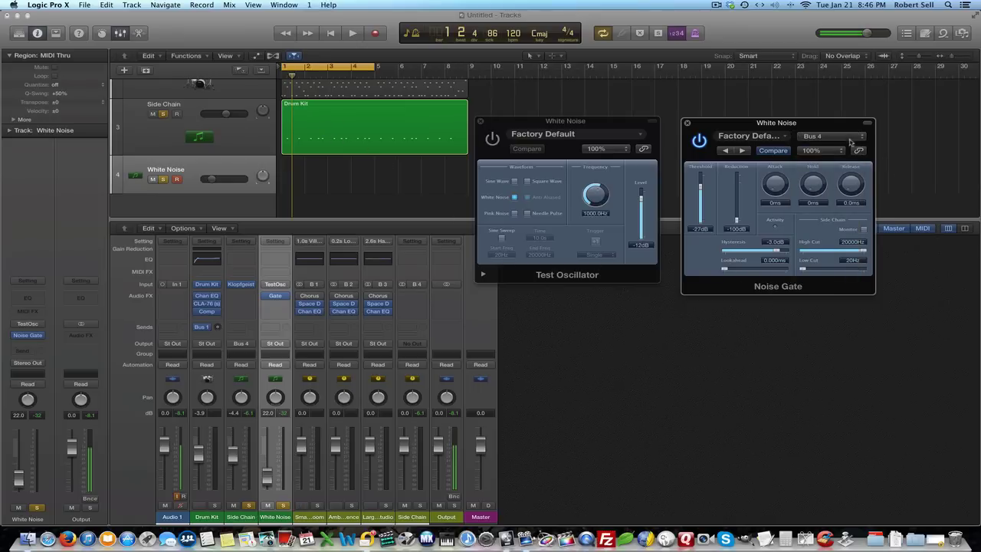
left_click_drag(813, 125, 838, 112)
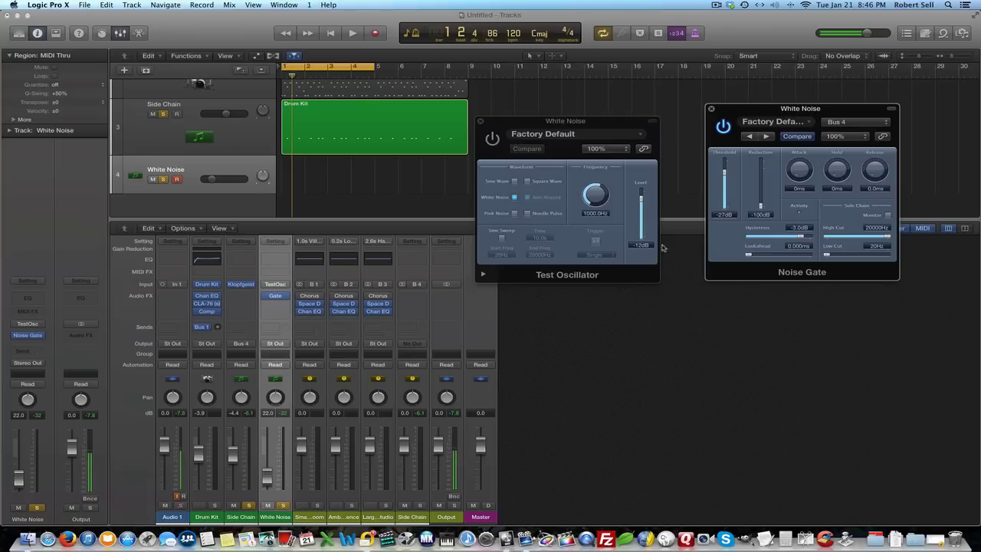
left_click(492, 140)
key("space")
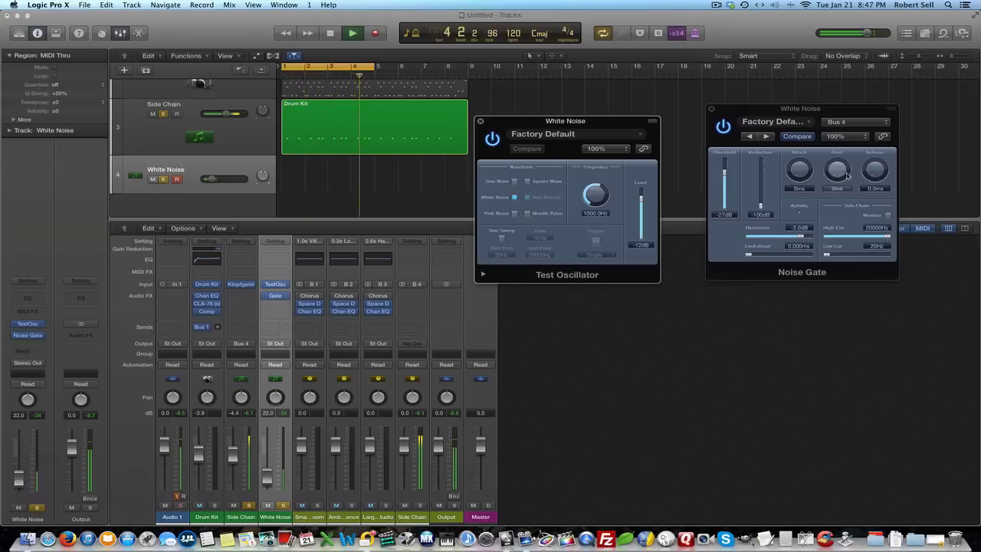
Step: Lengthen the gate release to 310.2 ms, raise White Noise to 10.8 dB, and stop
left_click(875, 172)
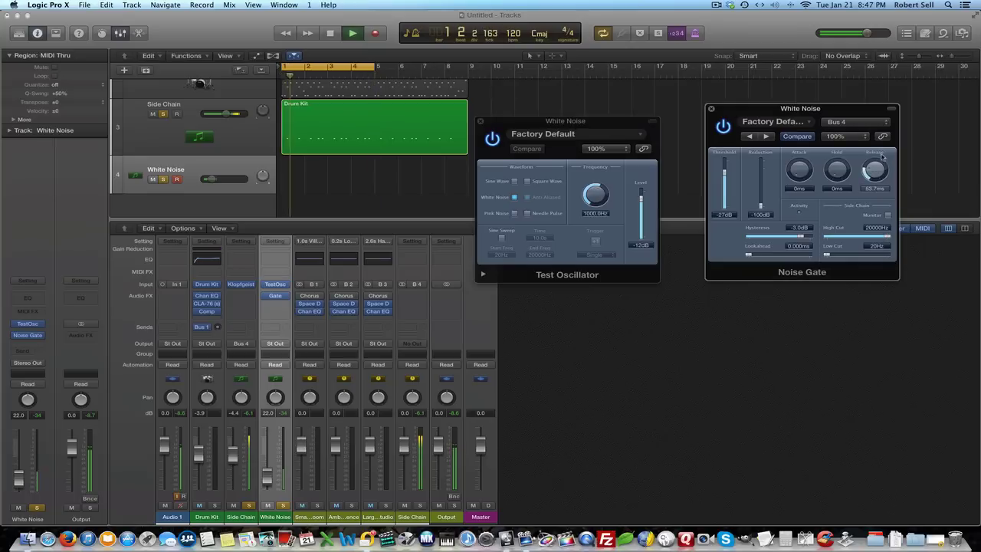
left_click_drag(876, 179, 878, 172)
left_click_drag(29, 479, 31, 465)
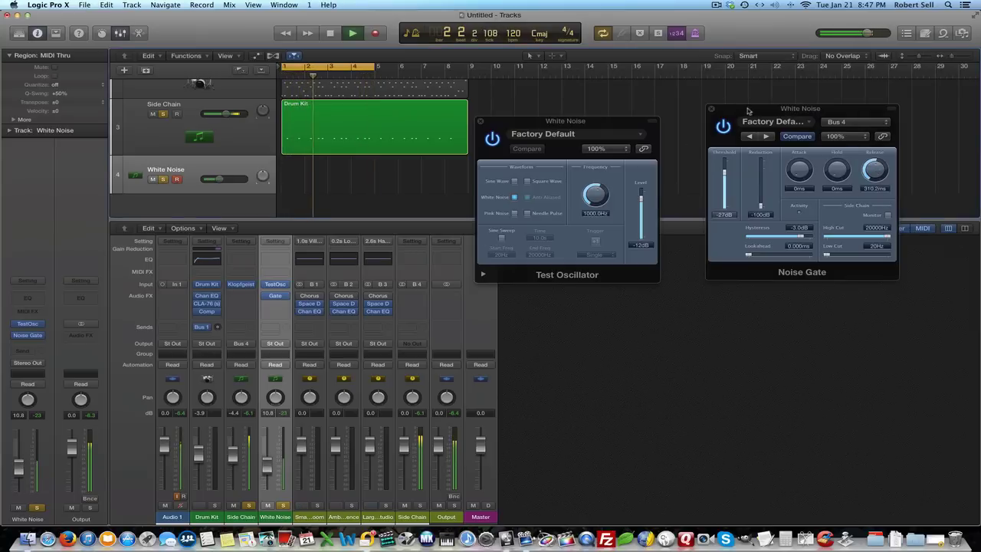
left_click_drag(748, 111, 740, 117)
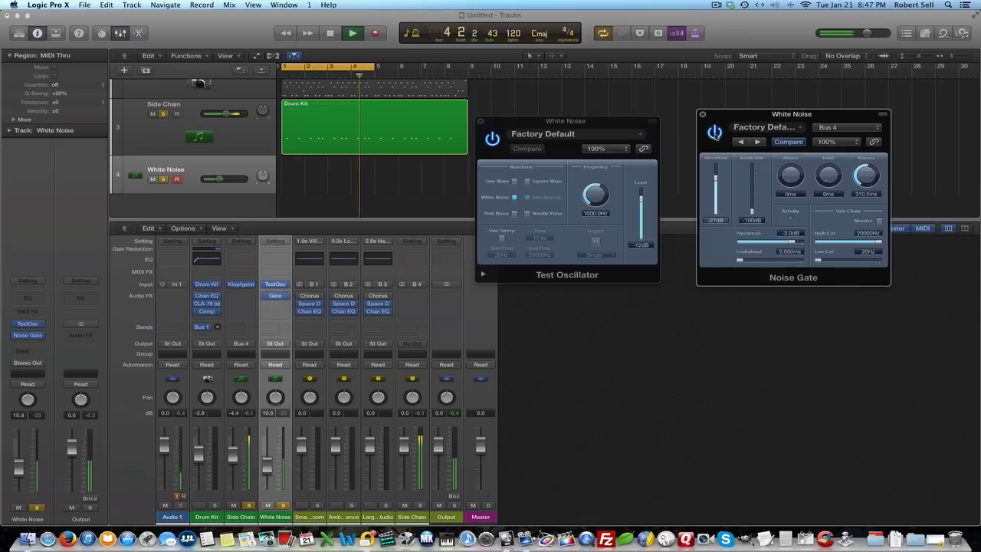
key("space")
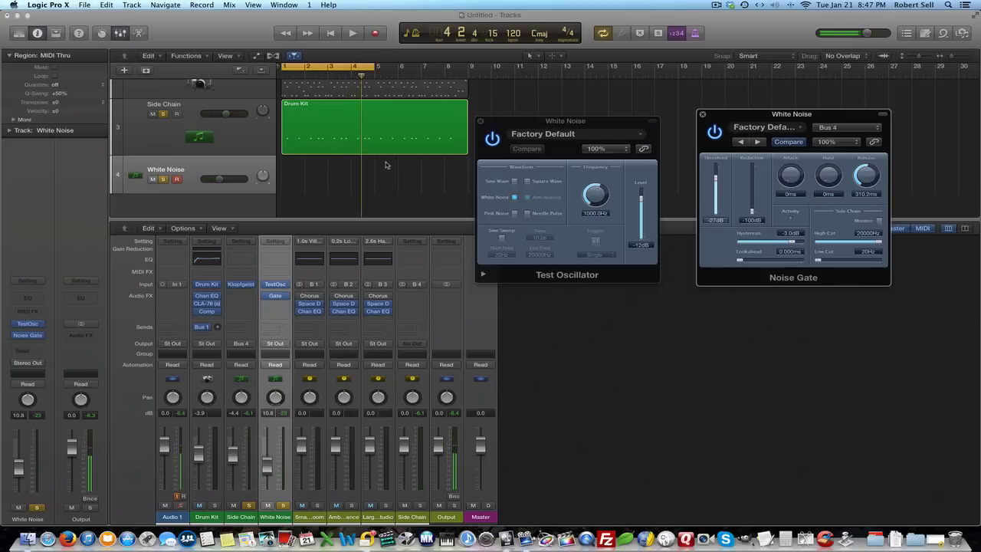
scroll(248, 117, "up", 4)
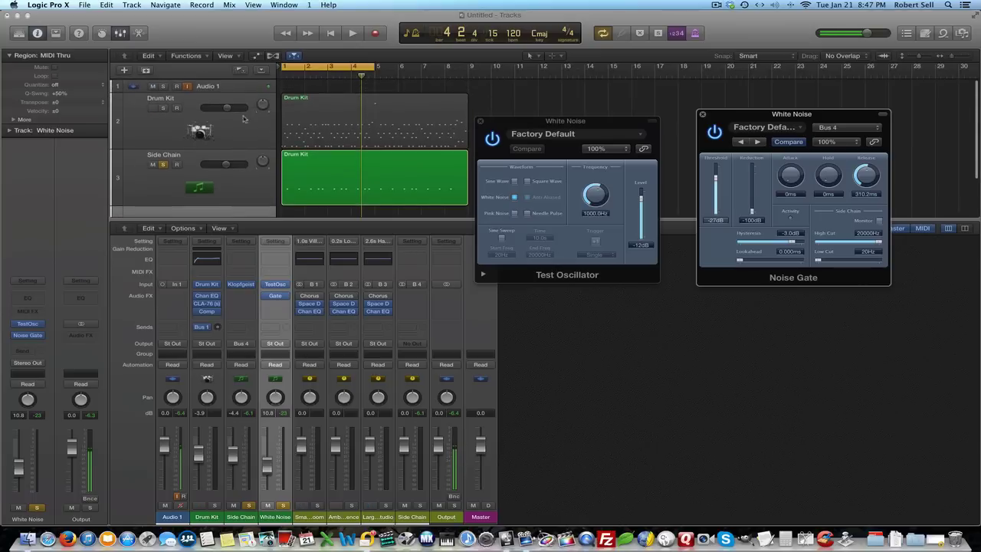
Step: Solo Drum Kit, play, lower White Noise, and compare the Test Oscillator bypassed versus on
left_click(162, 108)
key("space")
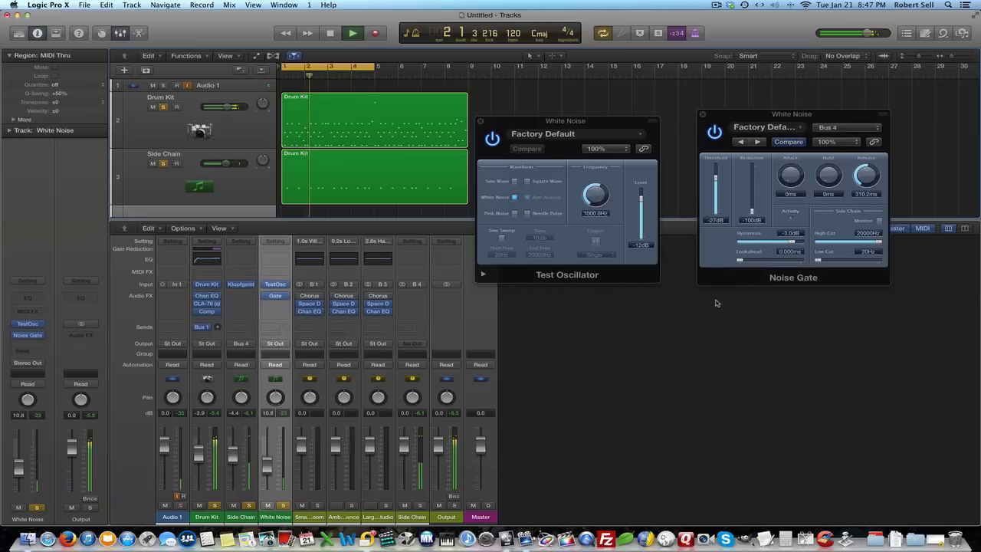
left_click_drag(13, 474, 18, 461)
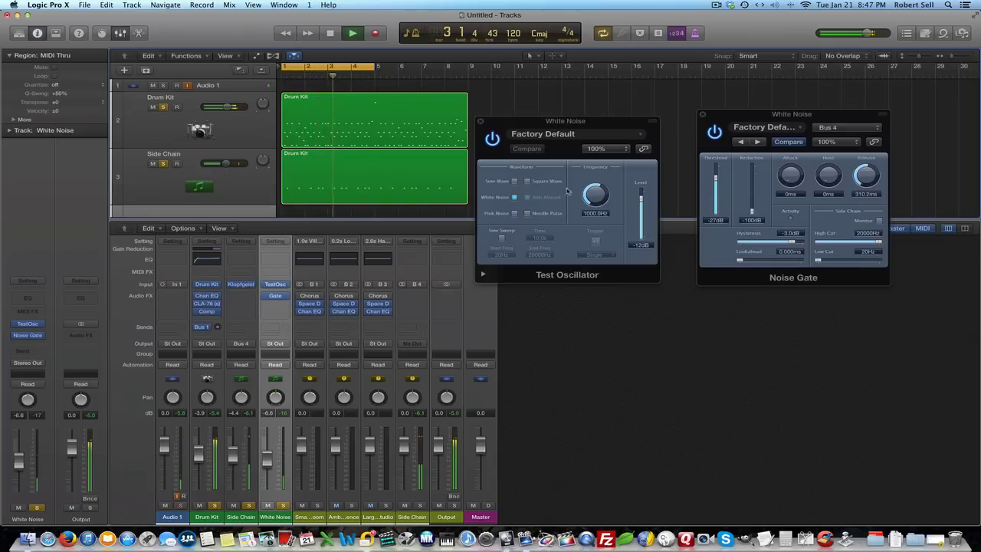
left_click_drag(565, 123, 599, 111)
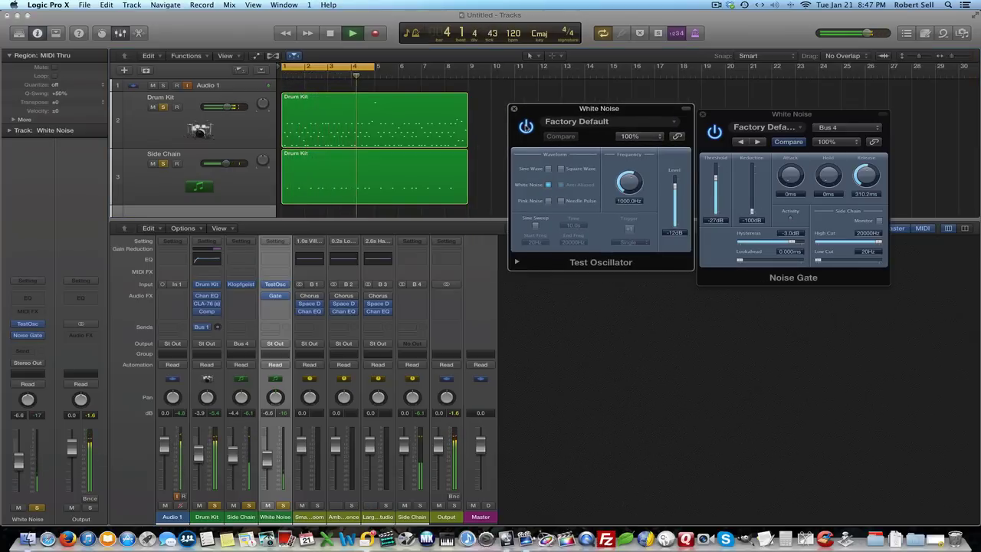
left_click(526, 126)
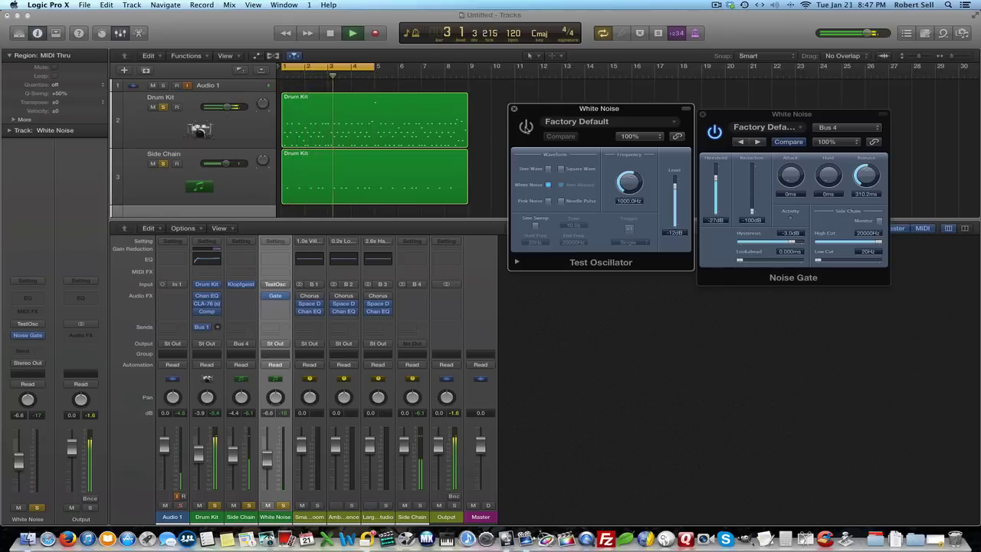
left_click(526, 127)
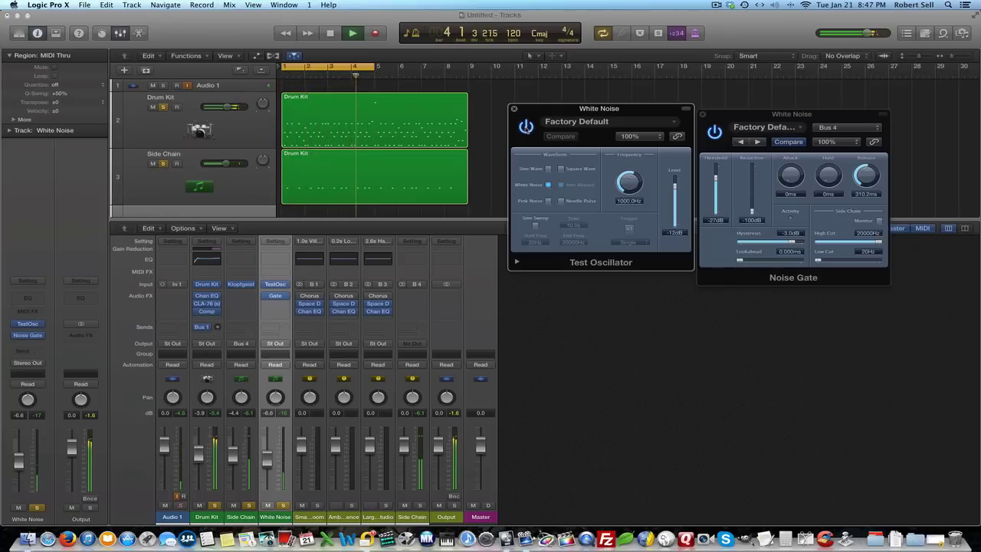
Step: Set White Noise to 10.4 dB, recheck the oscillator bypass, then unsolo and re-solo Drum Kit
left_click_drag(18, 461, 17, 469)
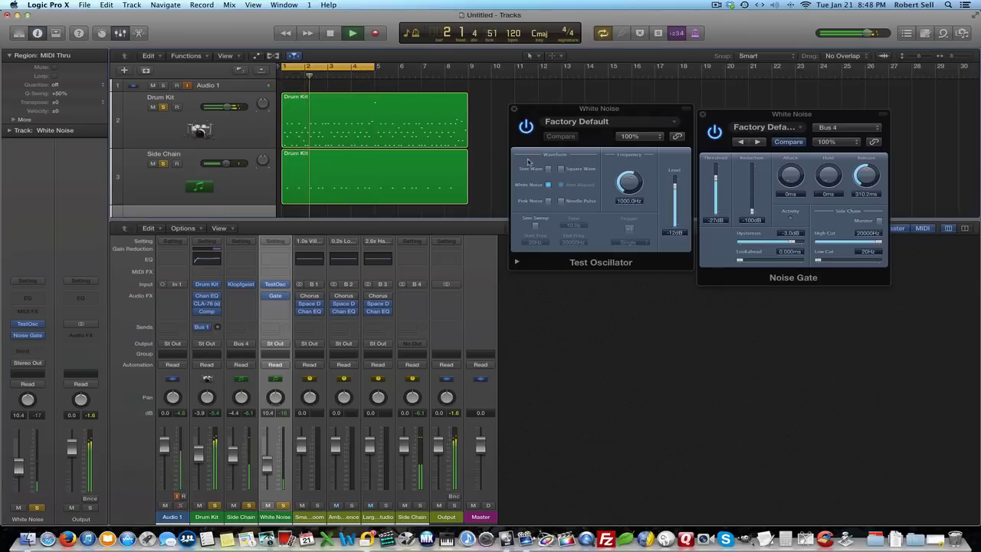
left_click(525, 126)
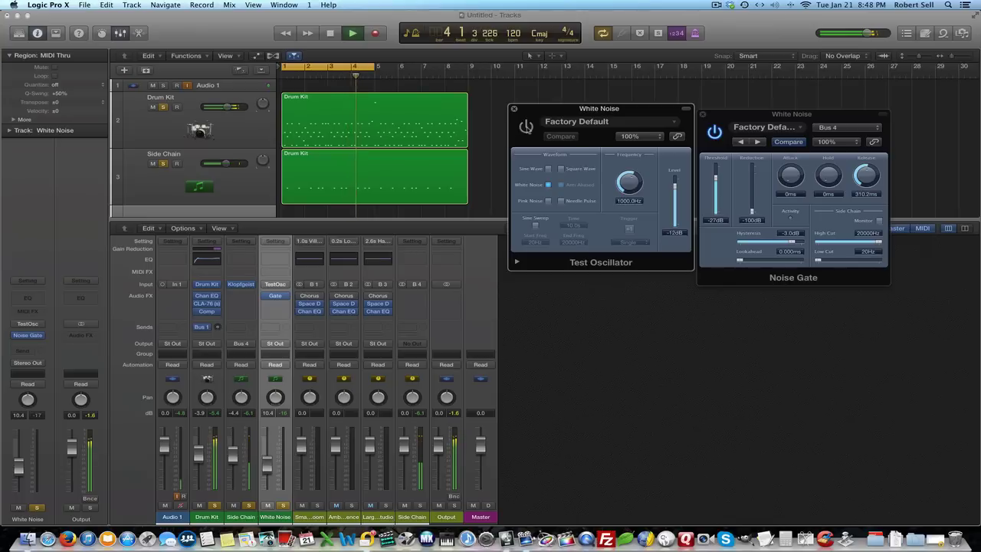
left_click(526, 127)
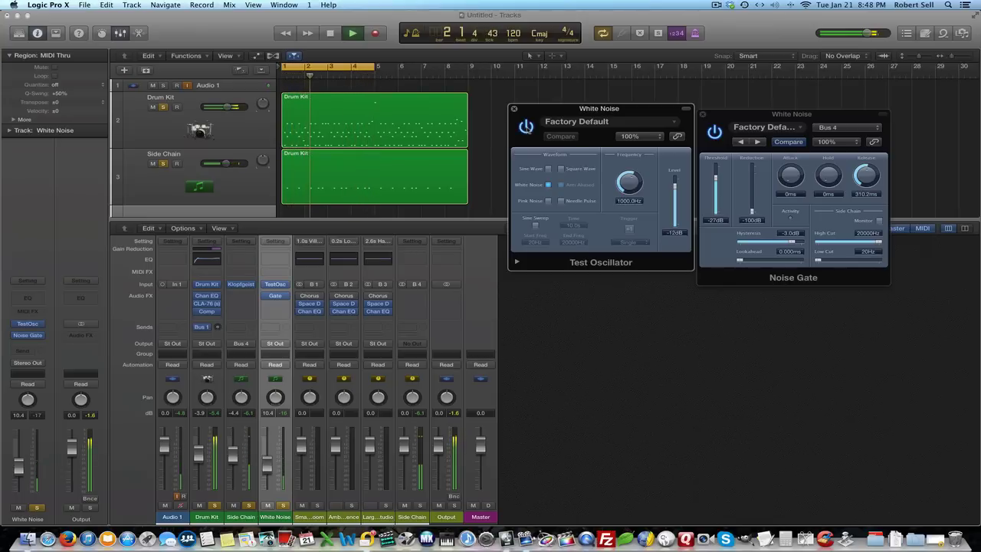
left_click(183, 150)
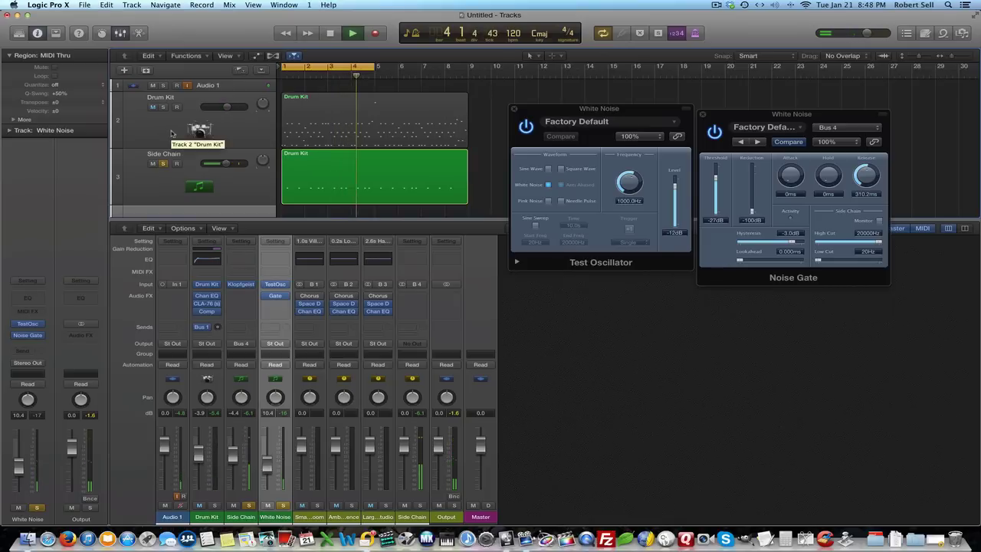
left_click(165, 128, "shift")
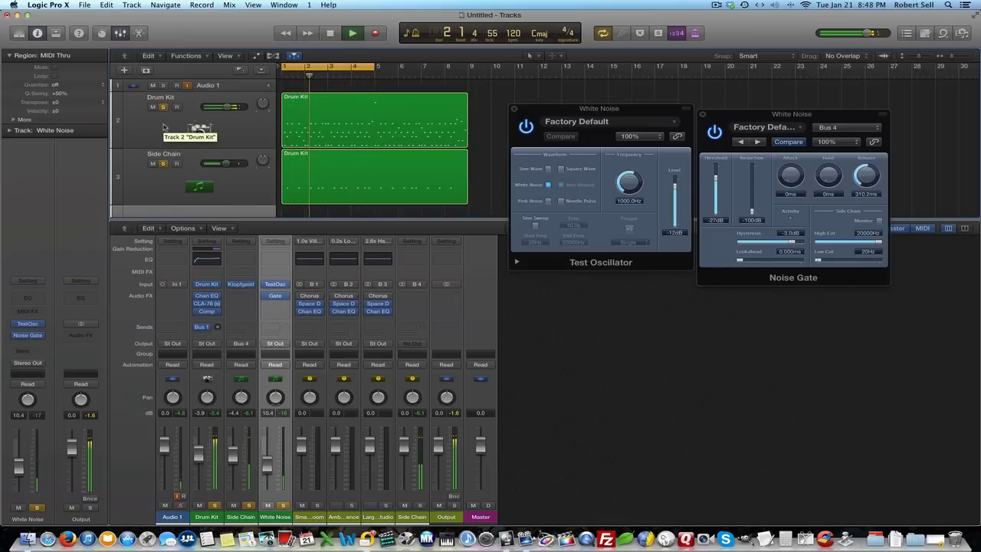
Step: Compare Pink Noise and White Noise waveforms during playback, finishing on White Noise and stopped
key("space")
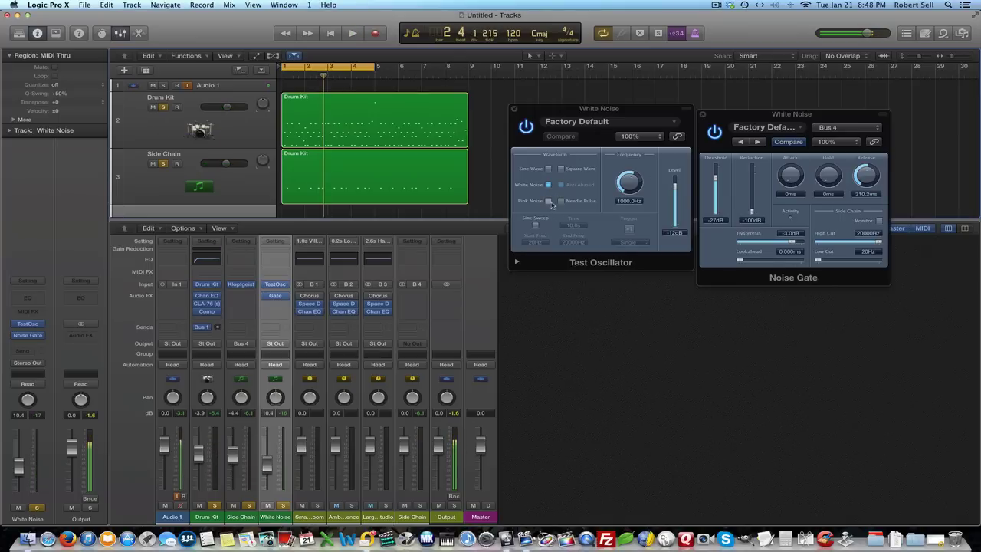
left_click(548, 201)
left_click(162, 107)
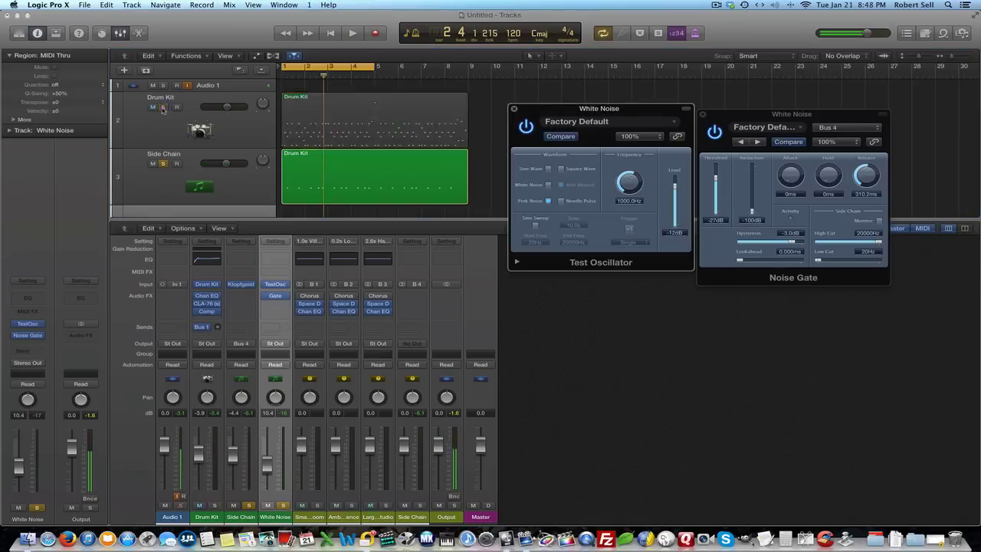
key("space")
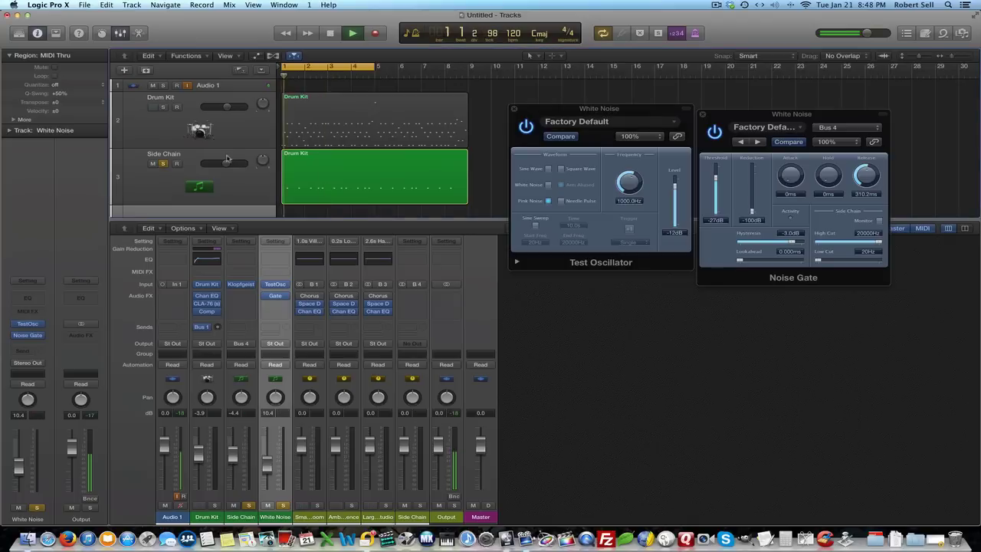
left_click(548, 185)
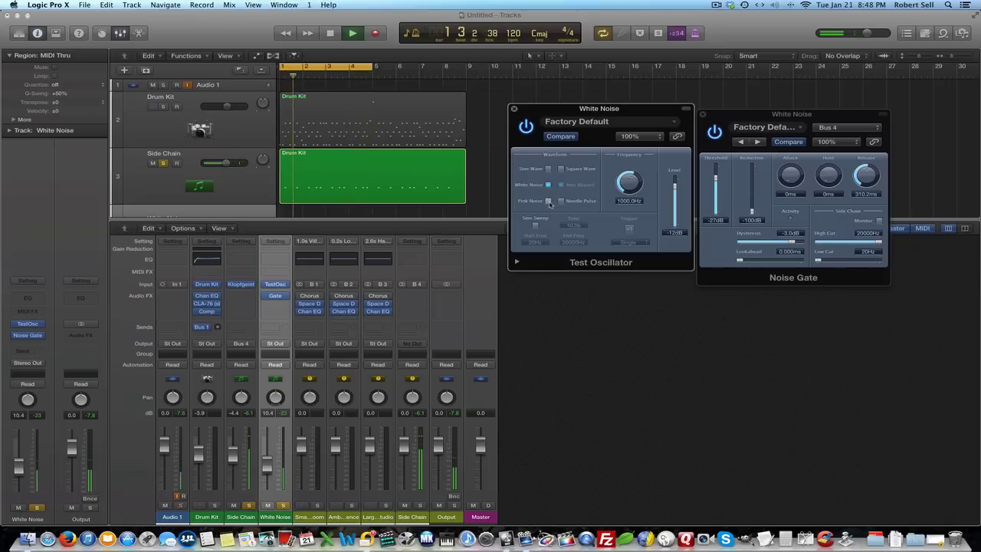
left_click(548, 201)
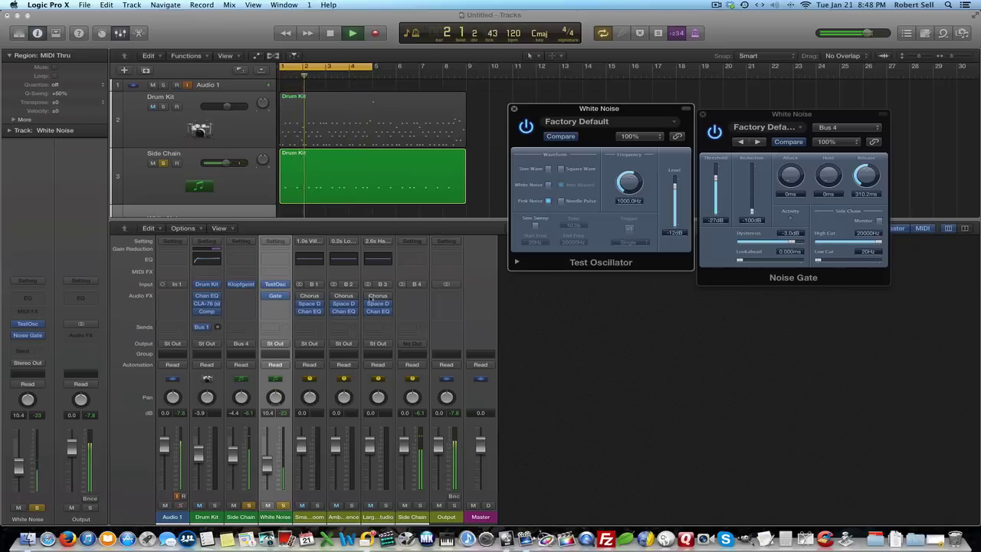
left_click(163, 107)
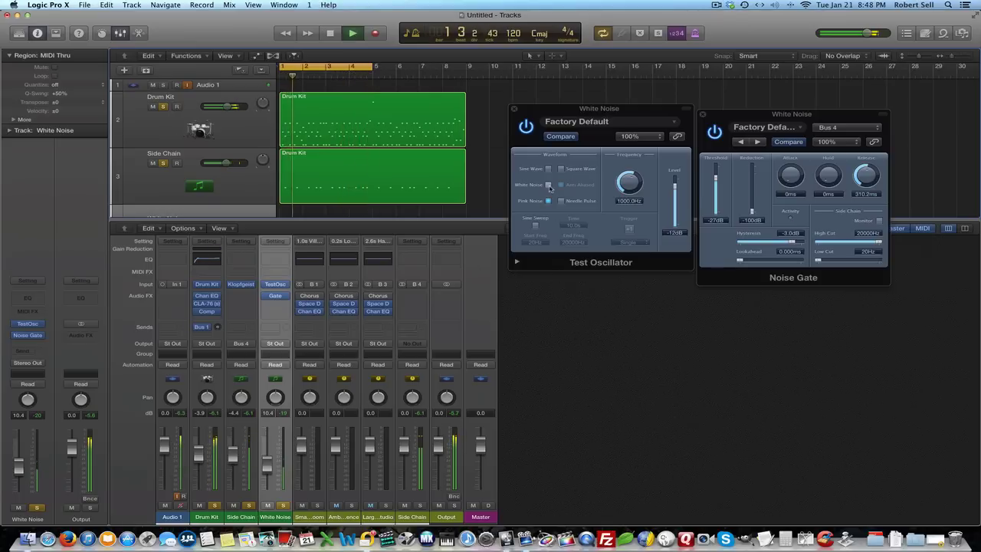
left_click(549, 185)
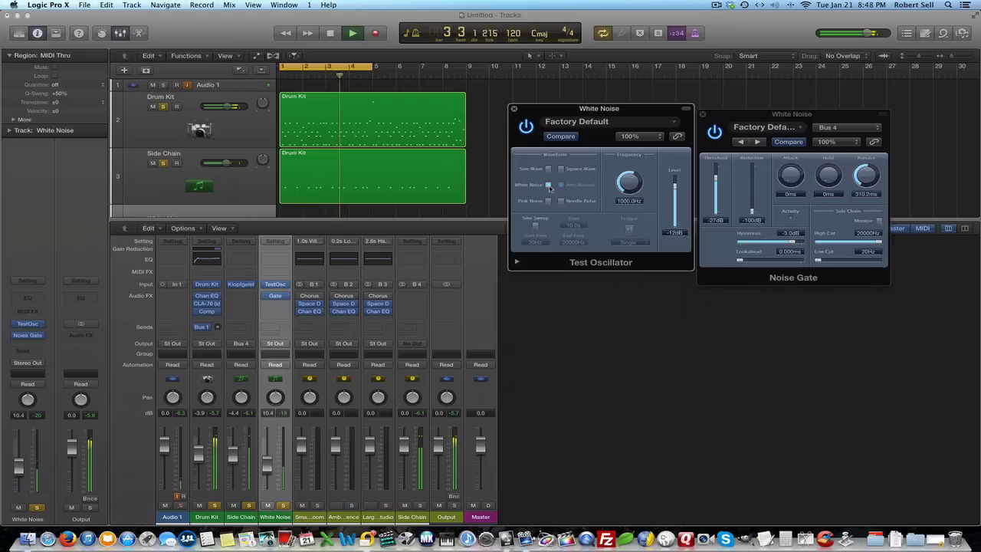
key("space")
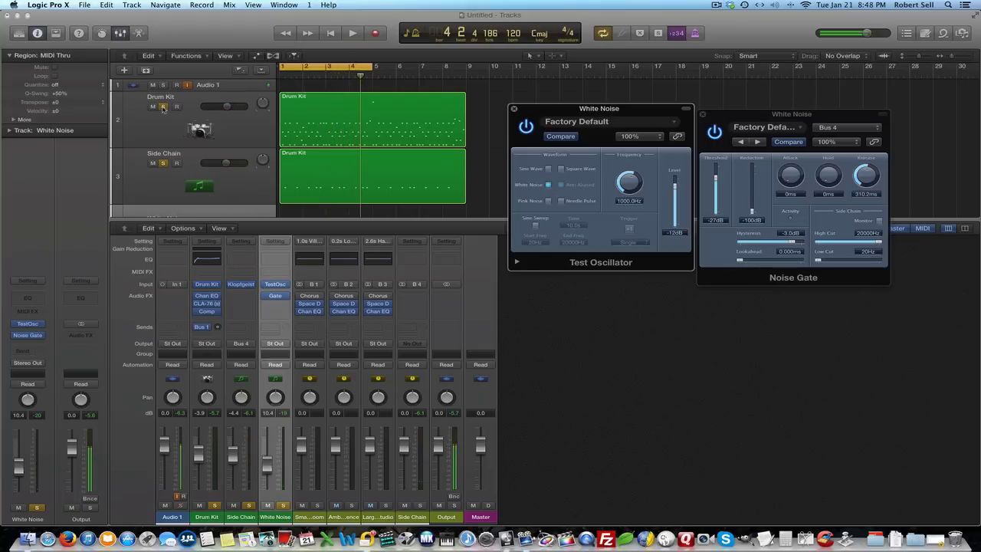
Step: Unsolo Drum Kit, tune the oscillator down to 56 Hz, and set the White Noise fader to -2.6
left_click(162, 107)
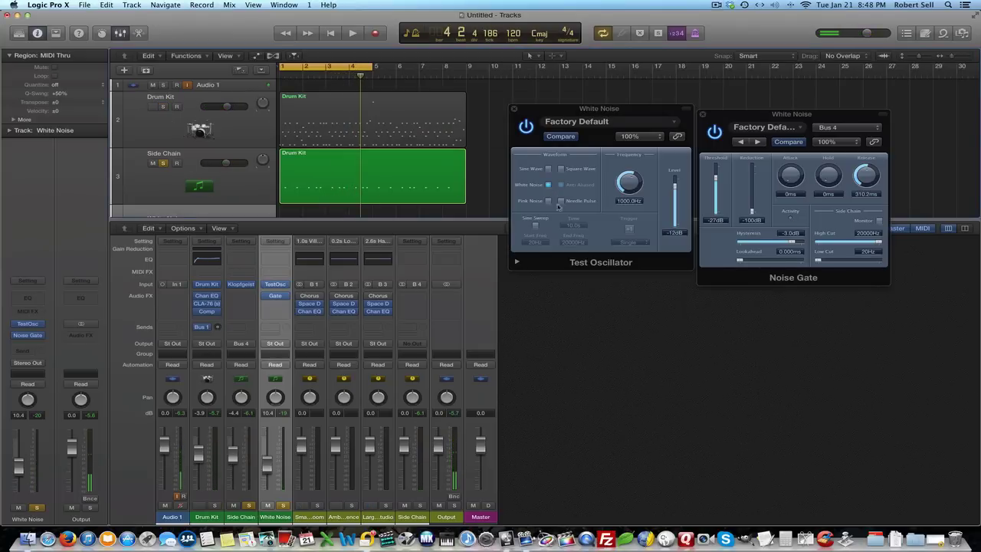
left_click_drag(628, 182, 633, 197)
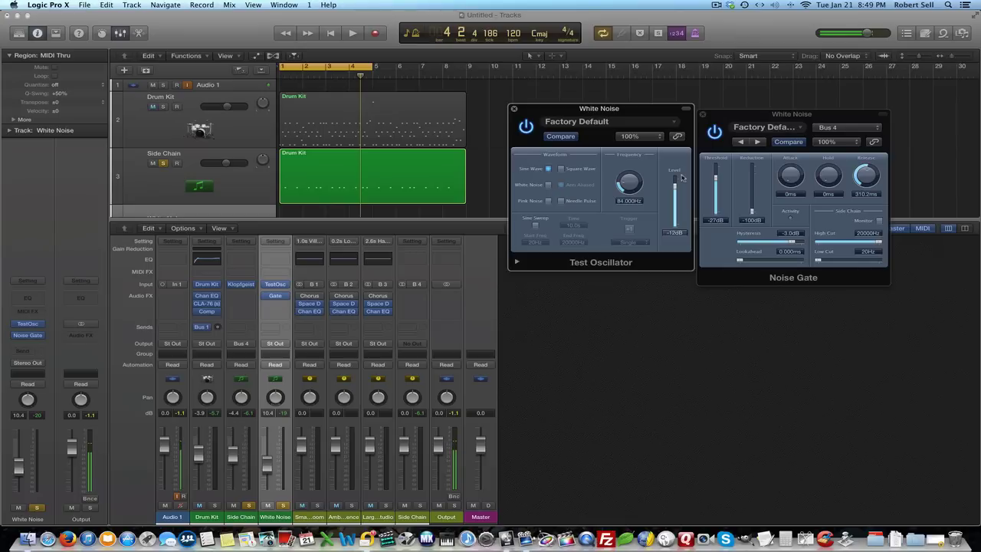
key("space")
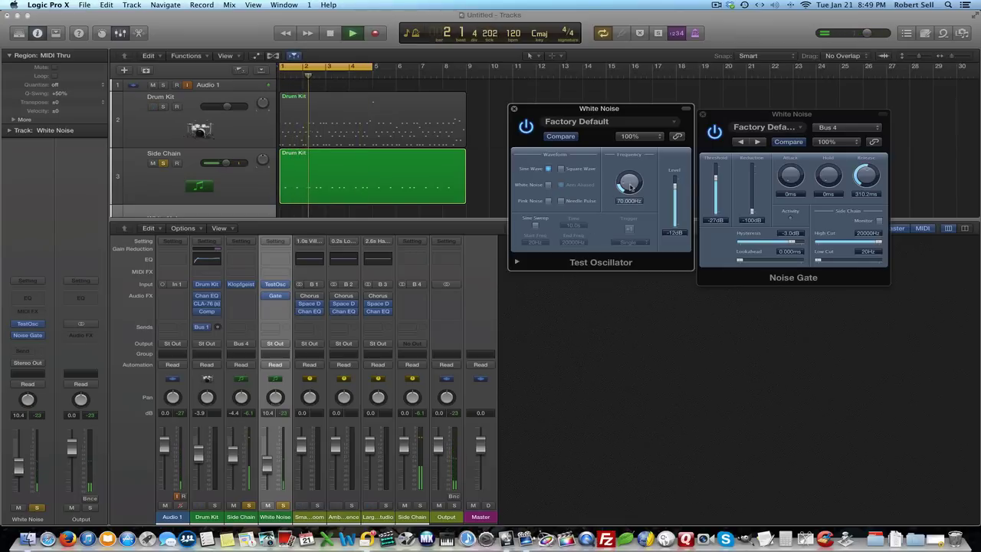
left_click_drag(630, 184, 564, 302)
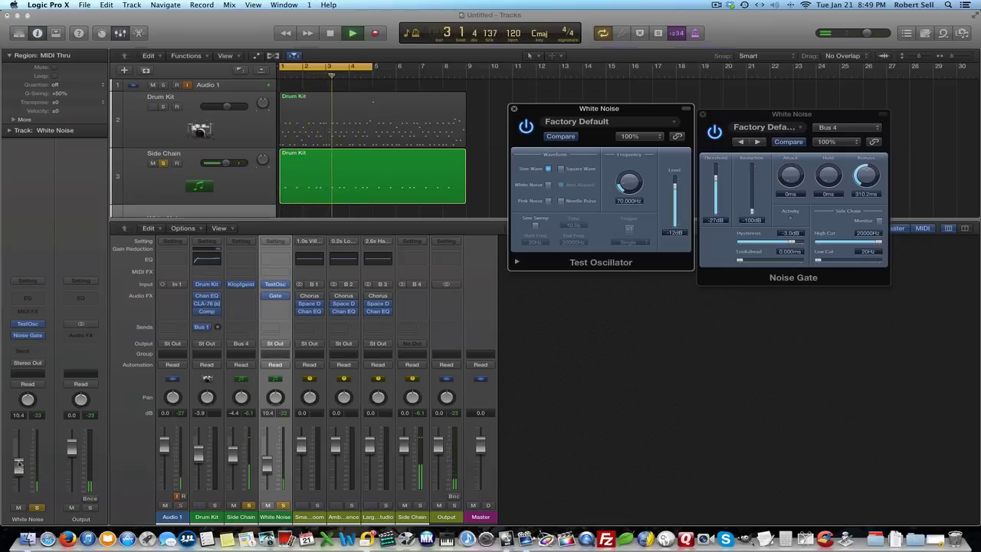
left_click_drag(19, 463, 19, 441)
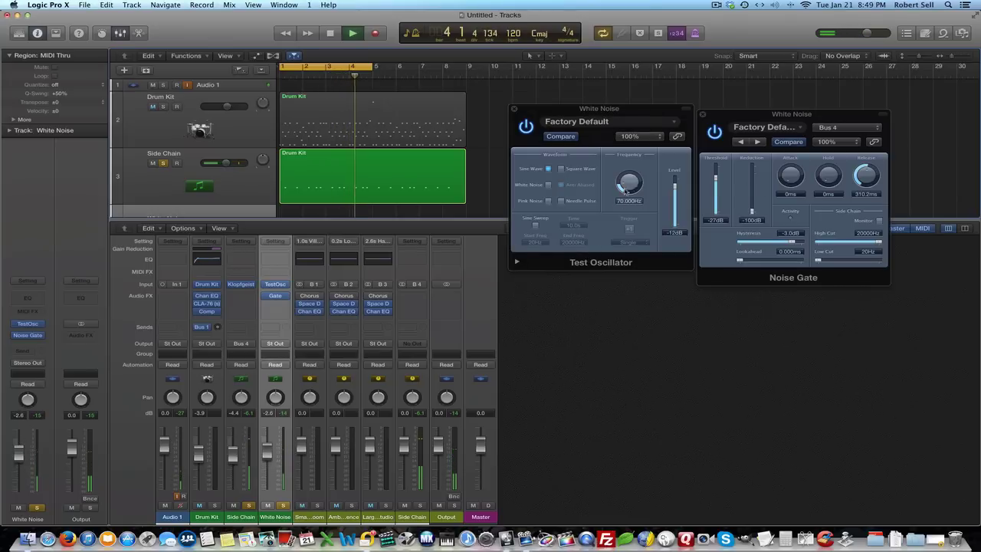
left_click_drag(628, 183, 628, 190)
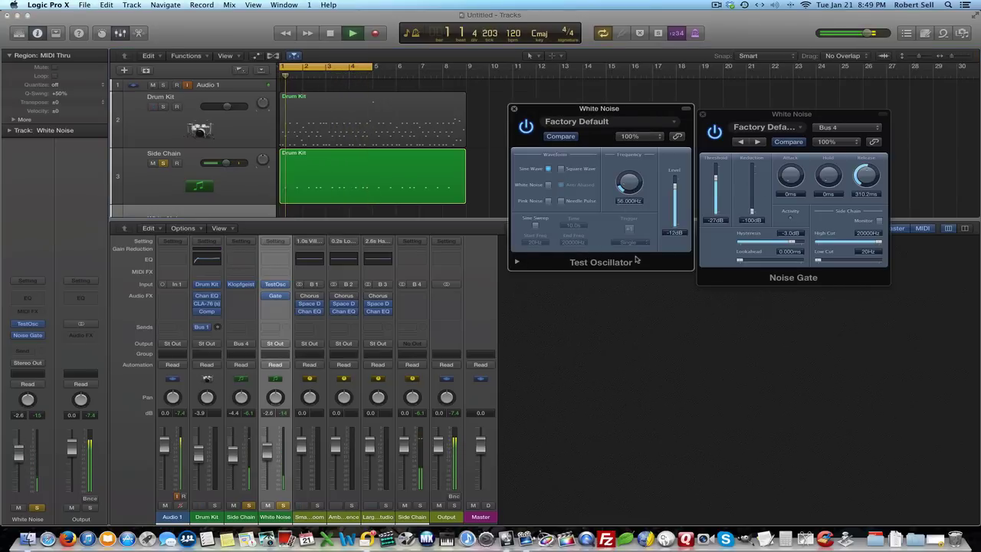
key("space")
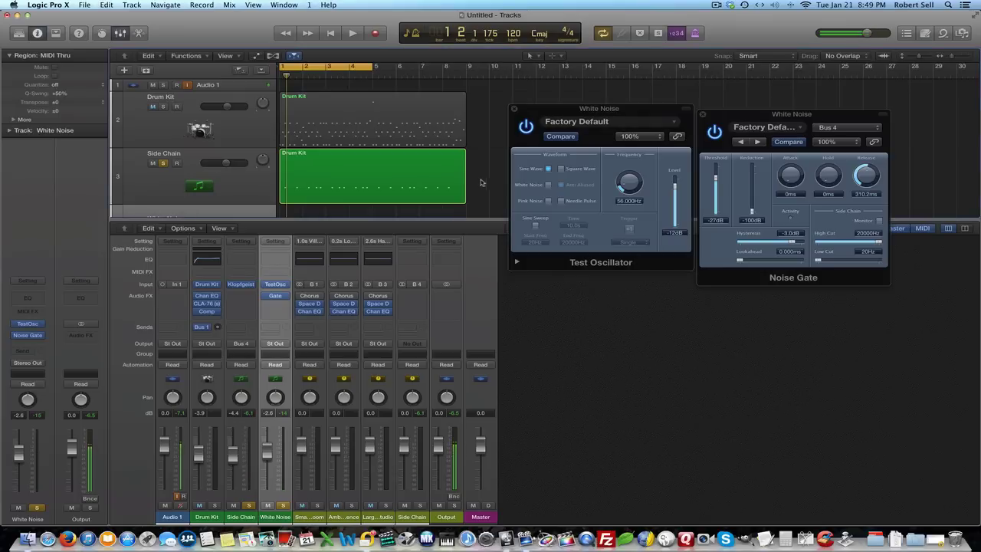
Step: Delete the old Side Chain region and copy the Drum Kit region onto the Side Chain track
left_click(422, 178)
key("Delete")
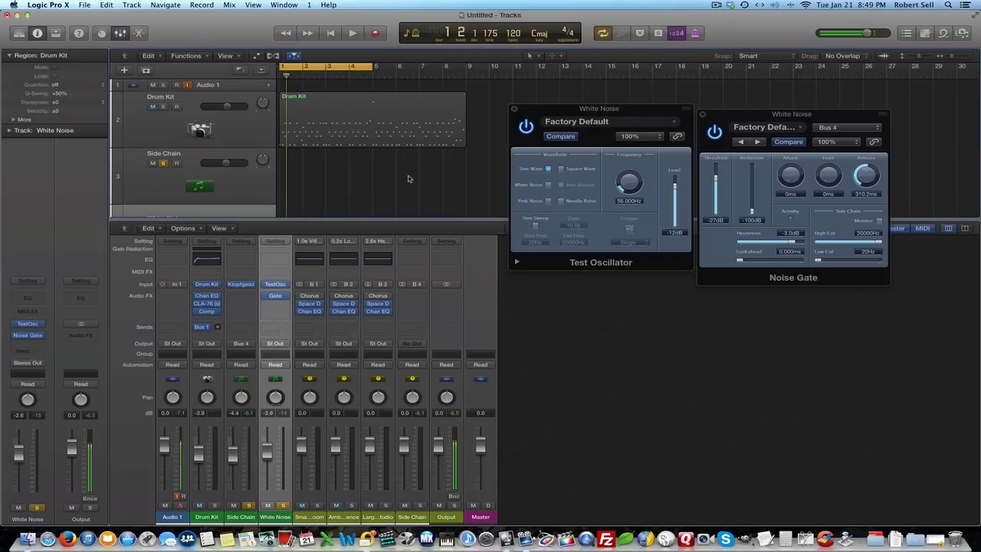
left_click(164, 107)
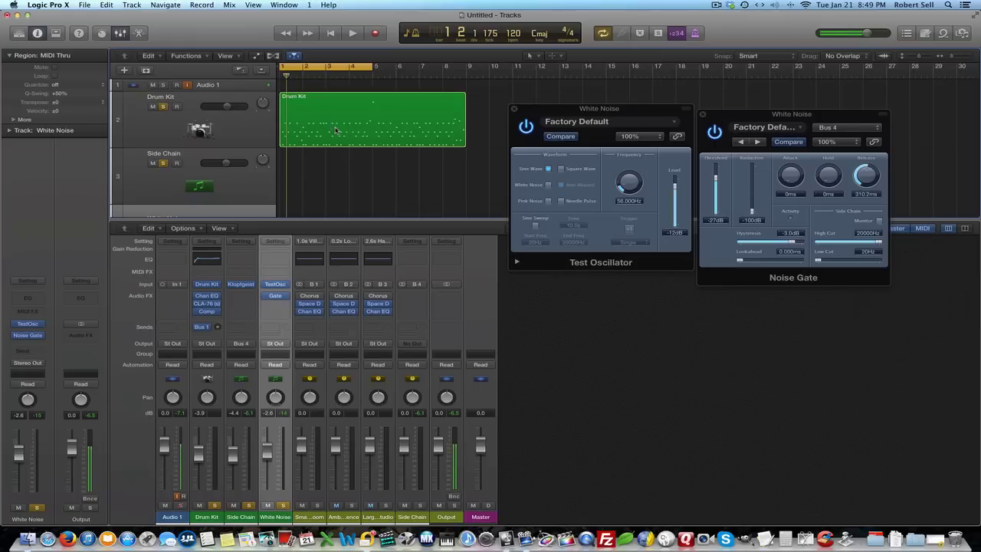
right_click(336, 131)
left_click(360, 17)
left_click_drag(327, 97, 327, 154)
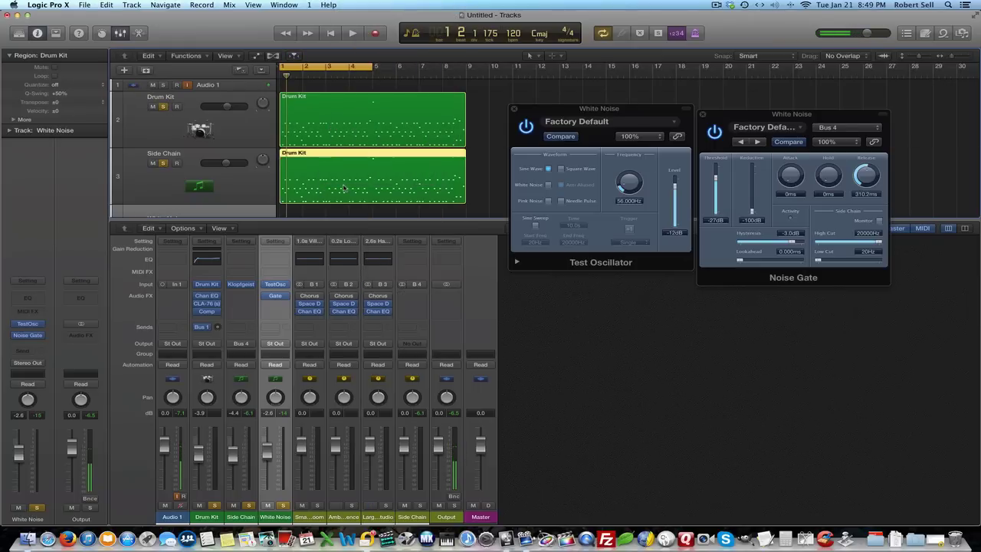
Step: In the Piano Roll, delete every note except the C1 kick notes
double_click(344, 187)
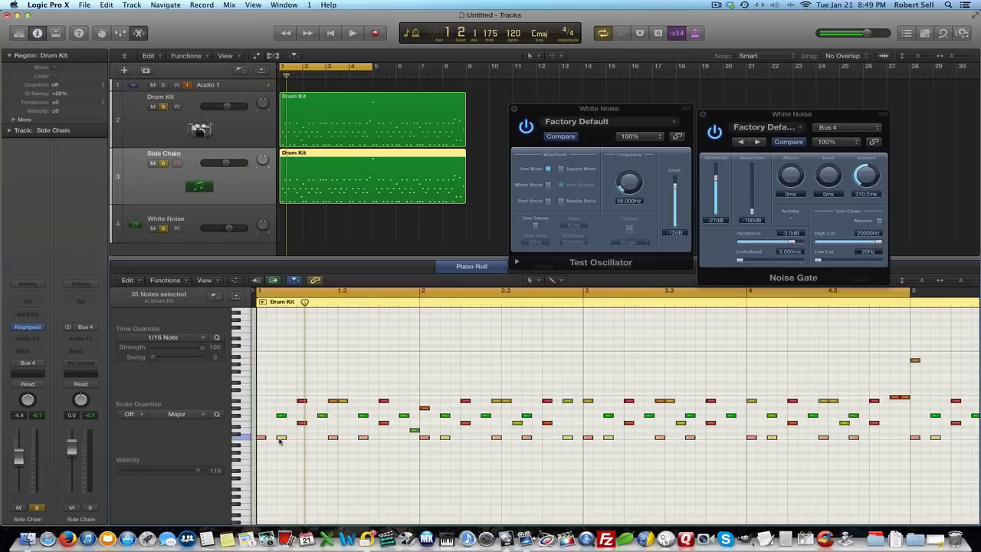
left_click(281, 439)
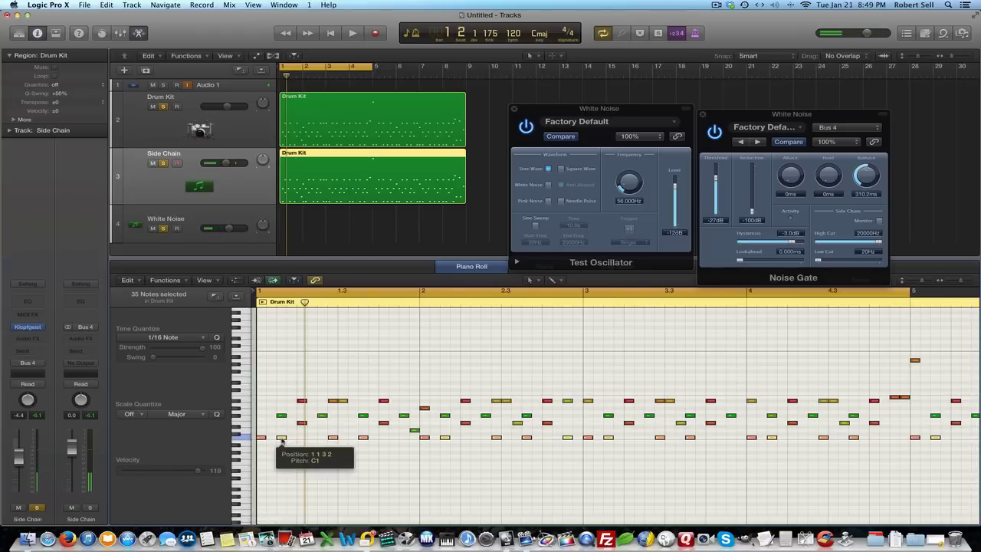
left_click(247, 438)
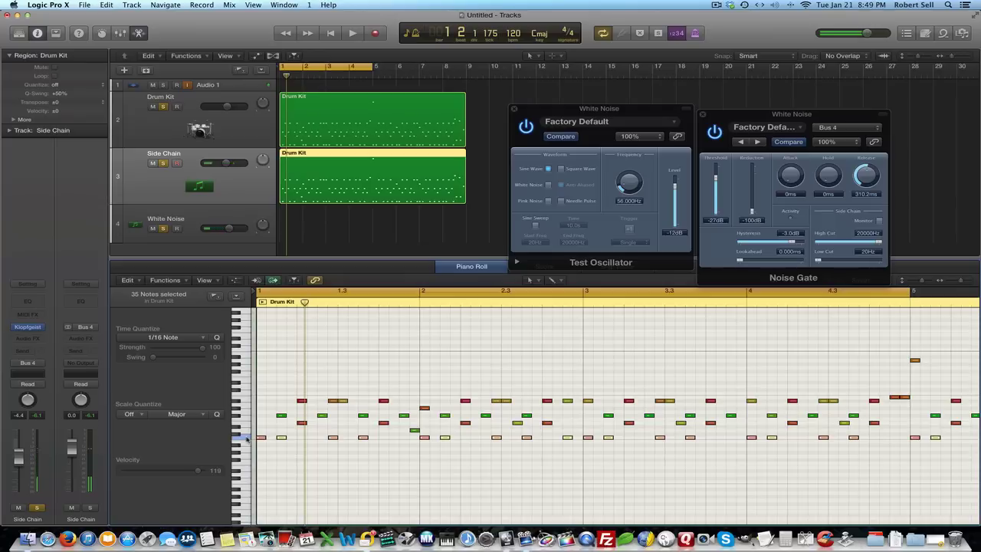
key("super+a")
key("Delete")
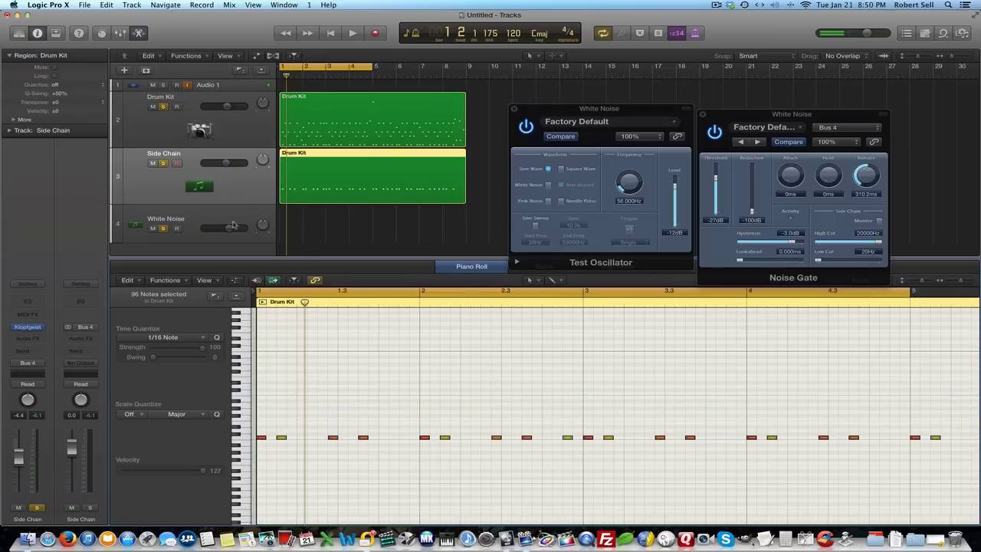
Step: Unsolo Drum Kit, play the loop, and raise the oscillator frequency to 68 Hz
left_click(162, 107)
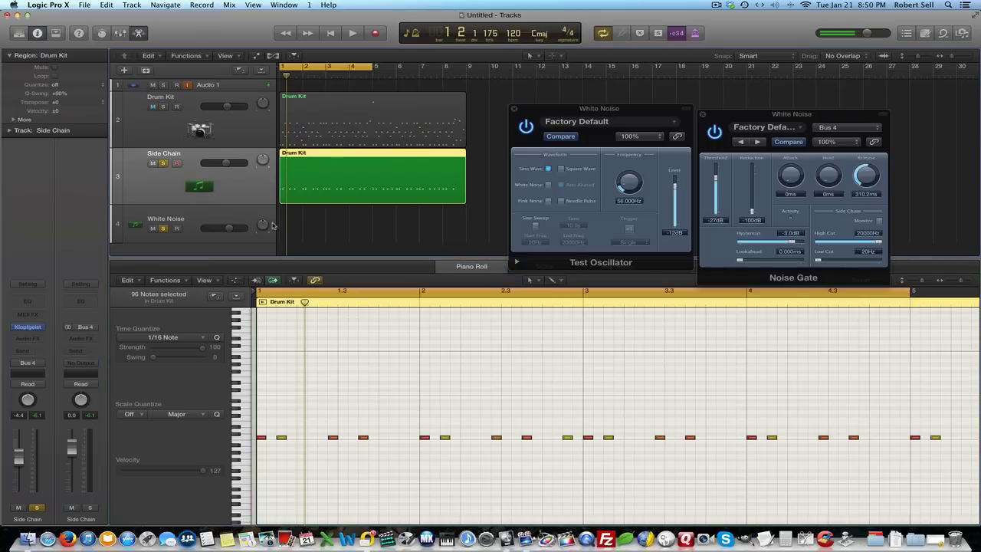
key("space")
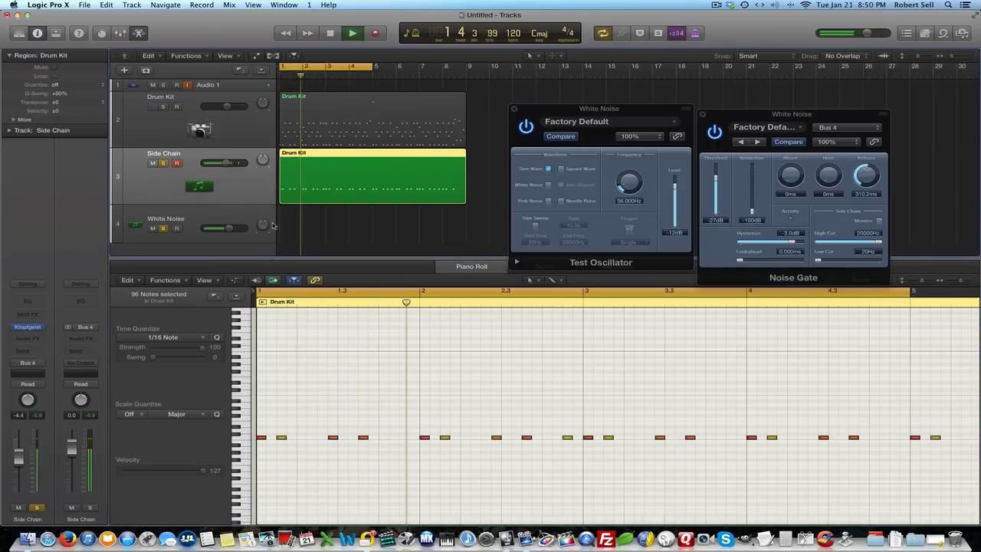
key("space")
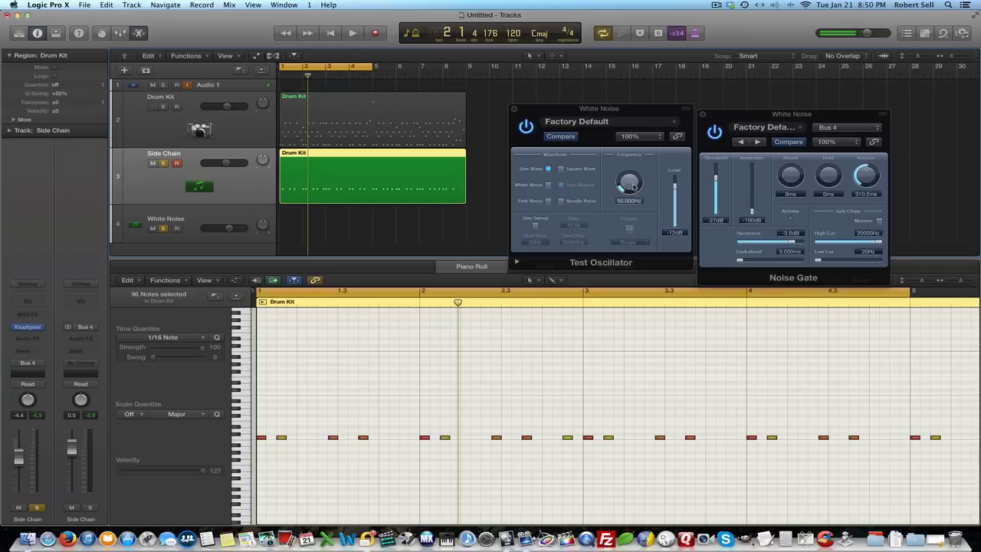
key("space")
left_click_drag(633, 186, 633, 185)
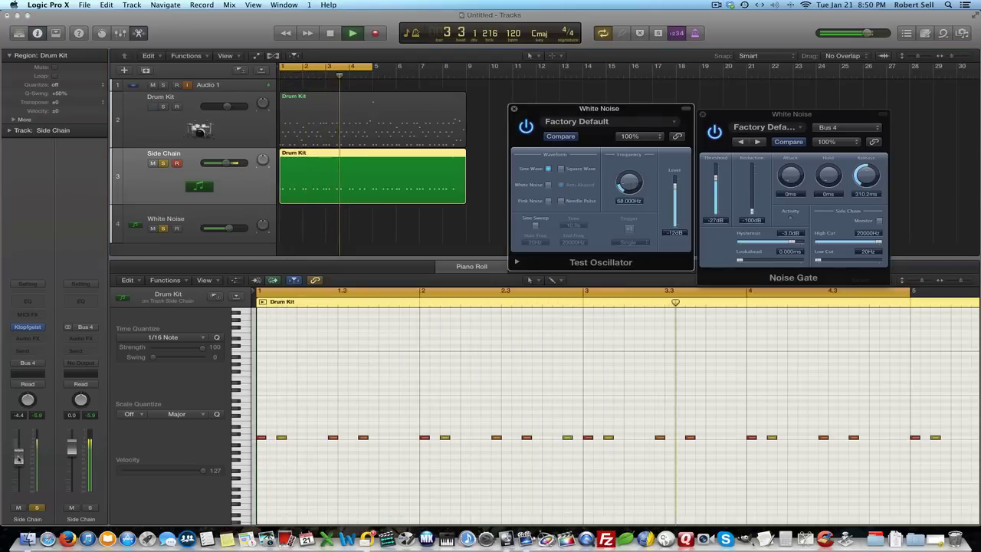
Step: Solo Drum Kit and compare the Test Oscillator bypassed against switched on
left_click(162, 107)
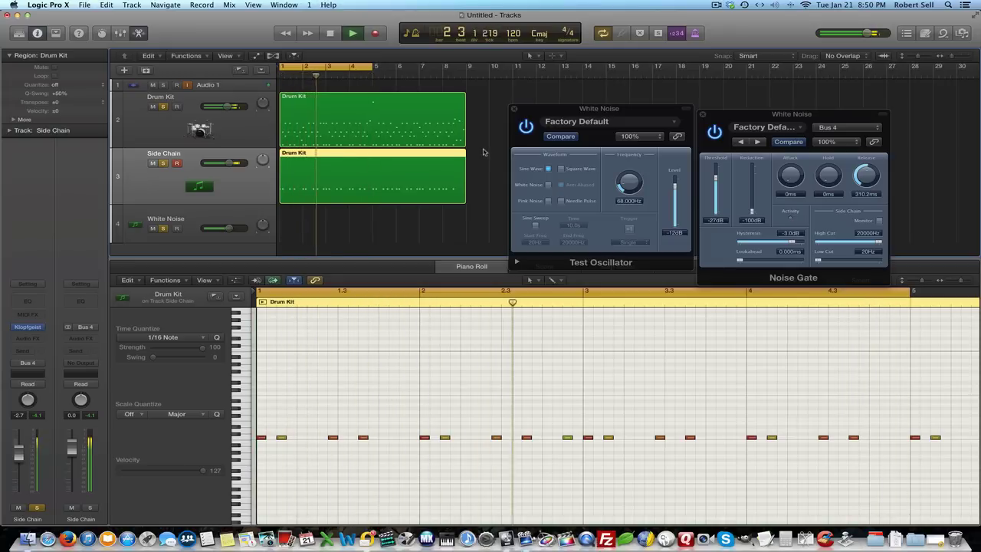
left_click(524, 128)
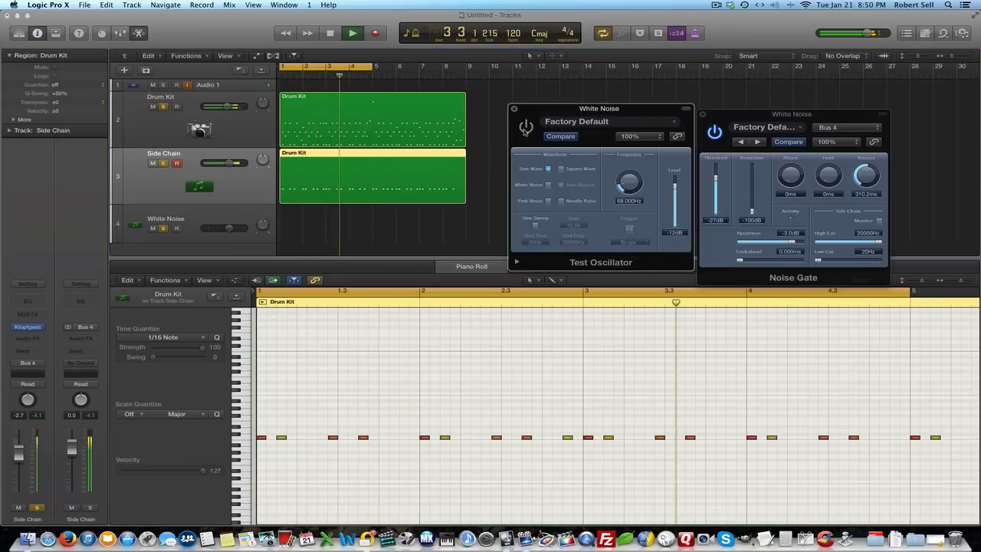
left_click(131, 450)
left_click(525, 128)
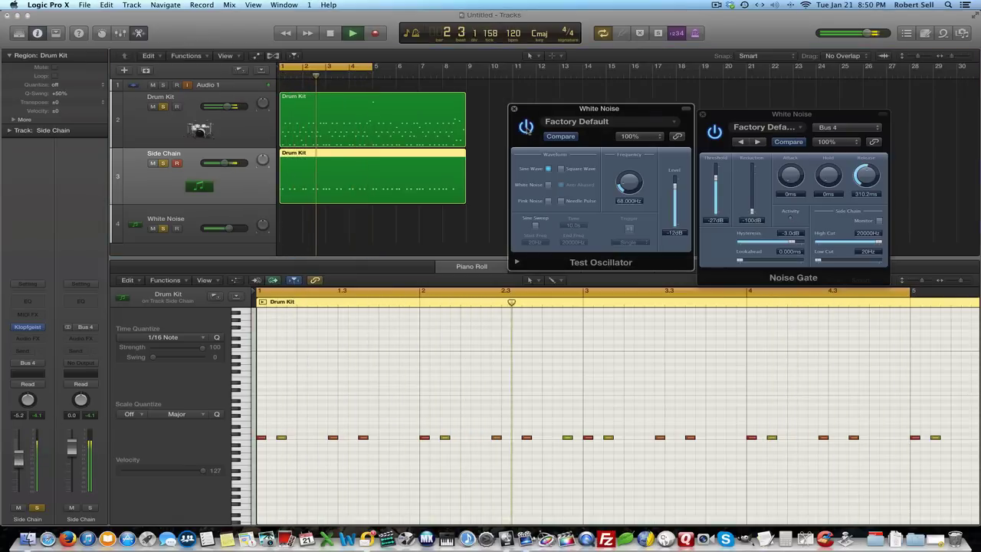
Step: Lower the oscillator to 40 Hz, set the Side Chain fader to -4.2, and bypass the oscillator
key("space")
left_click(163, 106)
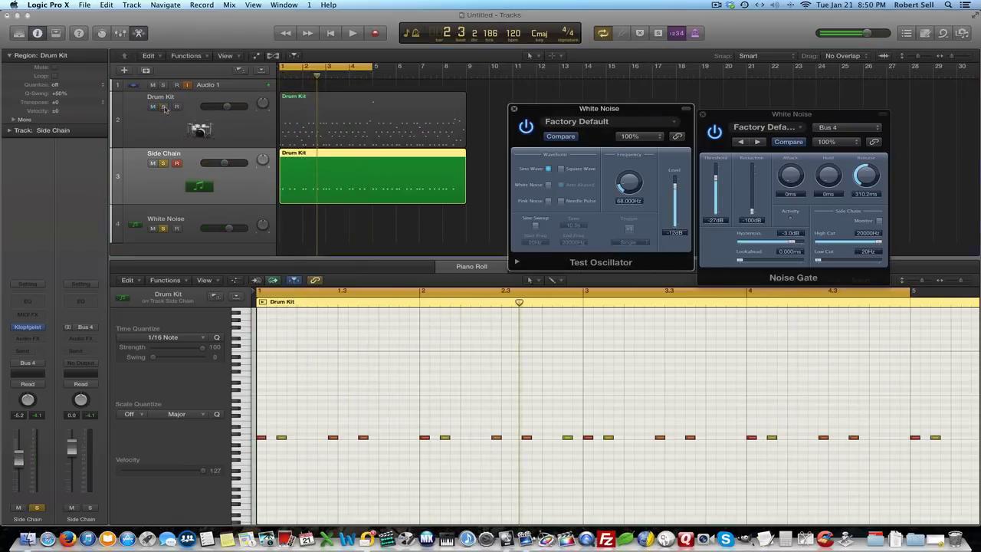
key("space")
left_click_drag(629, 188, 629, 194)
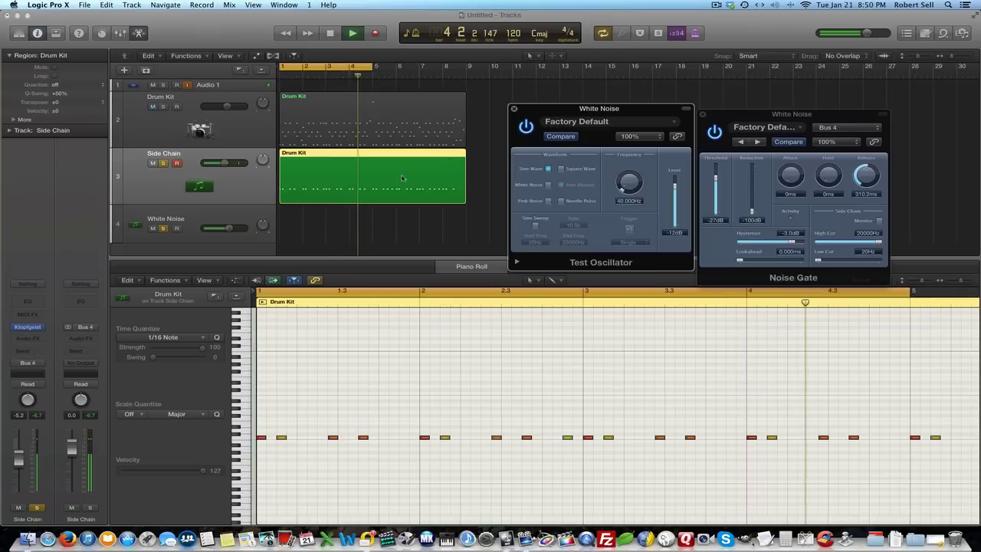
left_click(163, 106)
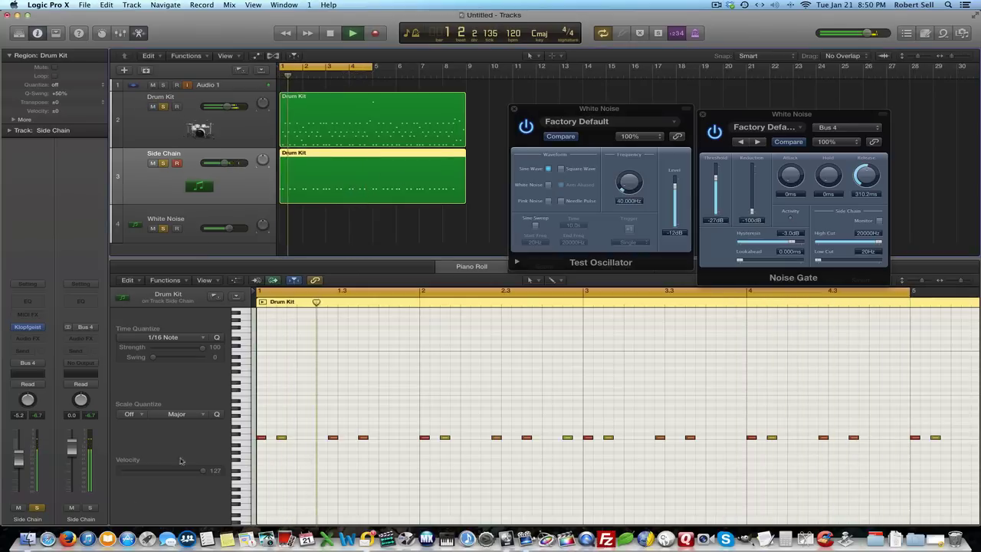
left_click_drag(19, 461, 19, 458)
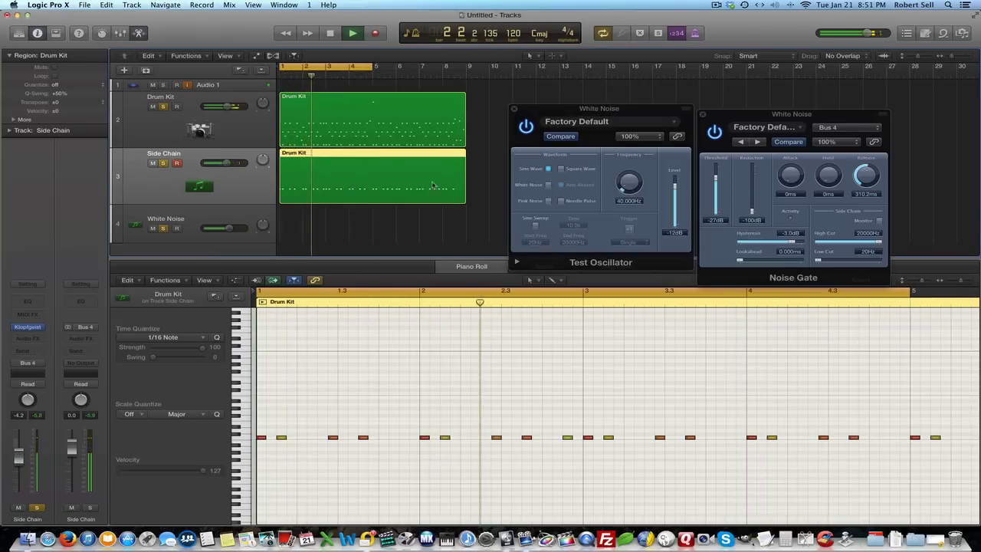
left_click(526, 126)
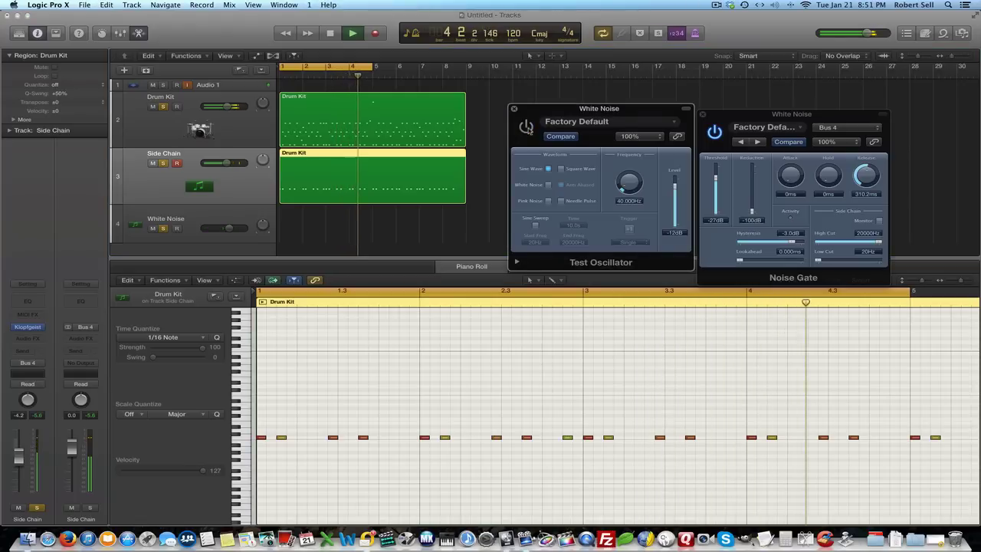